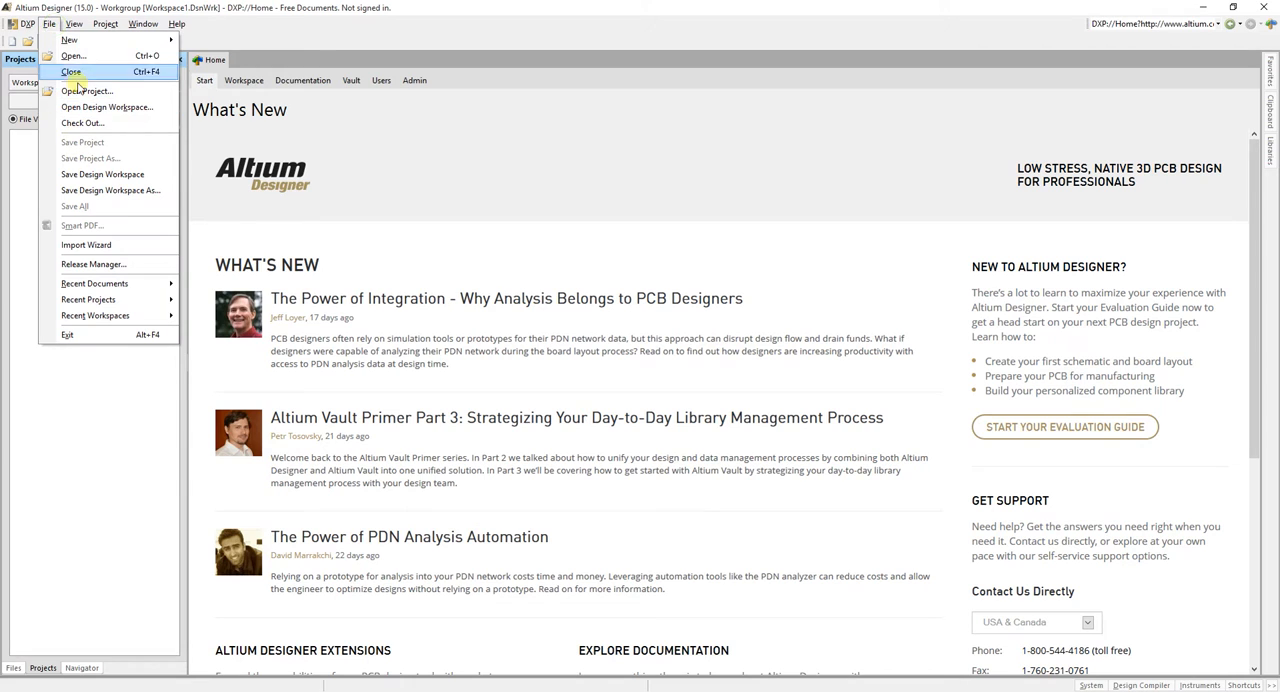
# Create a new PCB library document
pyautogui.moveTo(90, 41)
pyautogui.moveTo(210, 287)
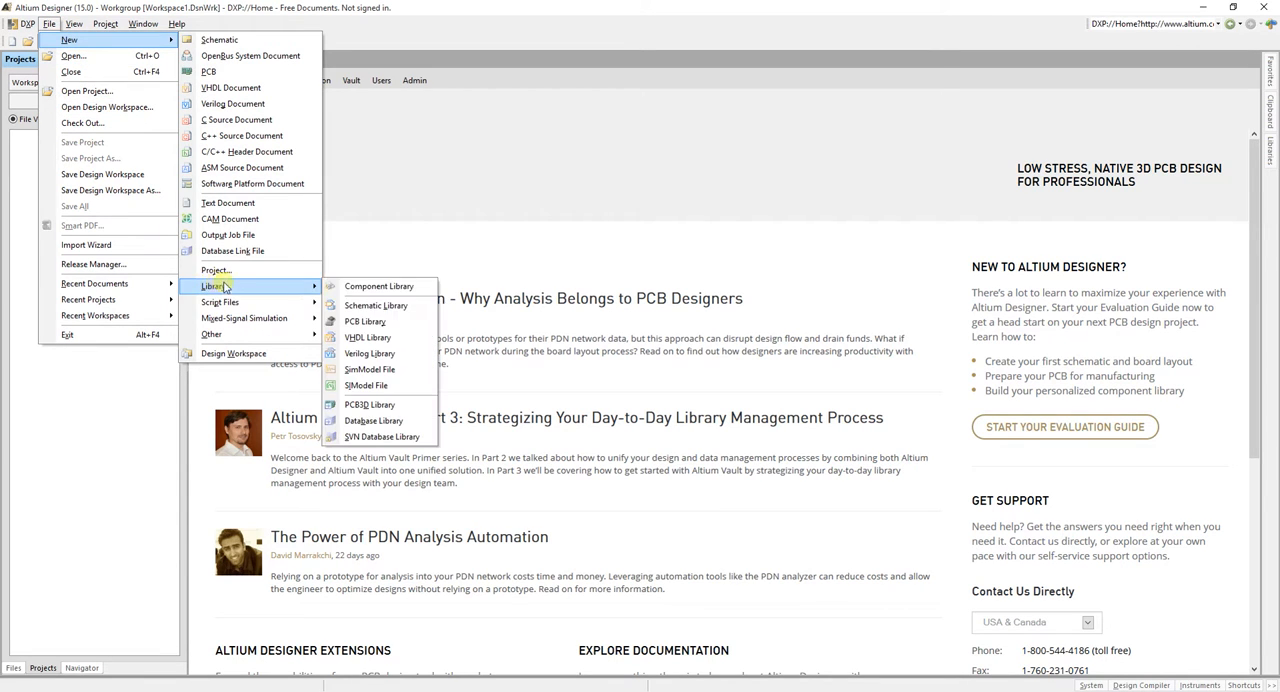
pyautogui.click(364, 322)
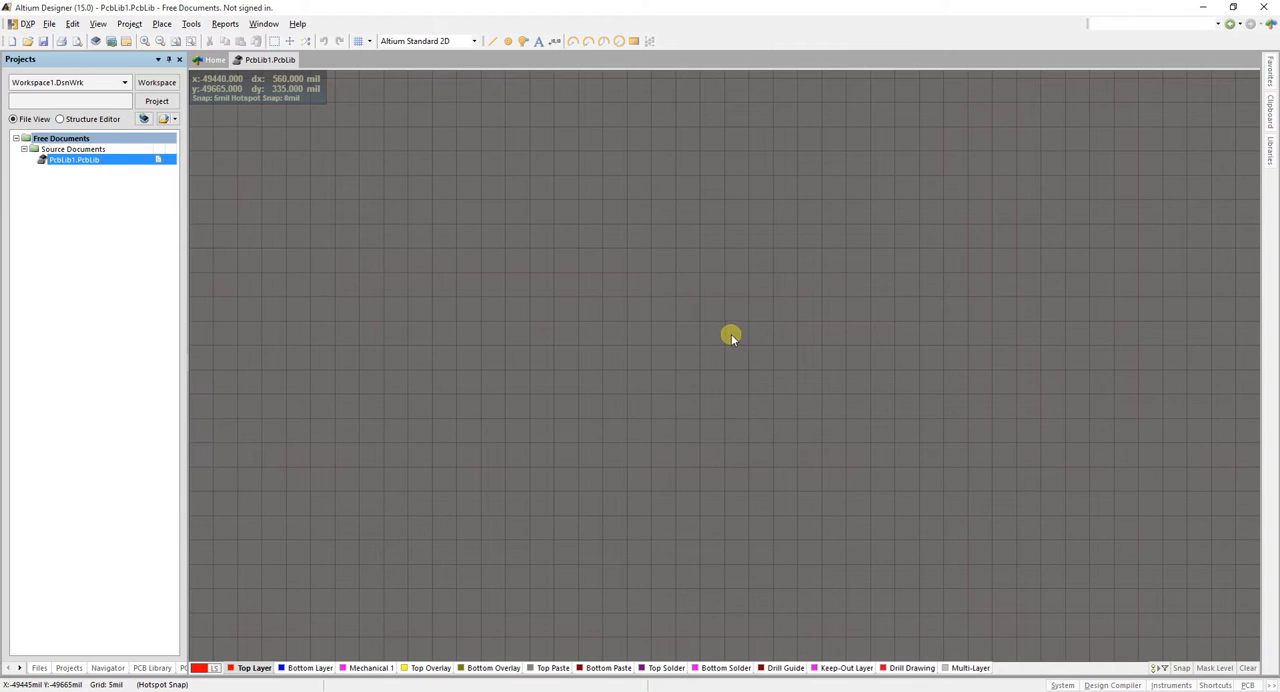
# Start the Component Wizard and choose the Quad Packs (QUAD) pattern with Metric (mm) units
pyautogui.click(187, 25)
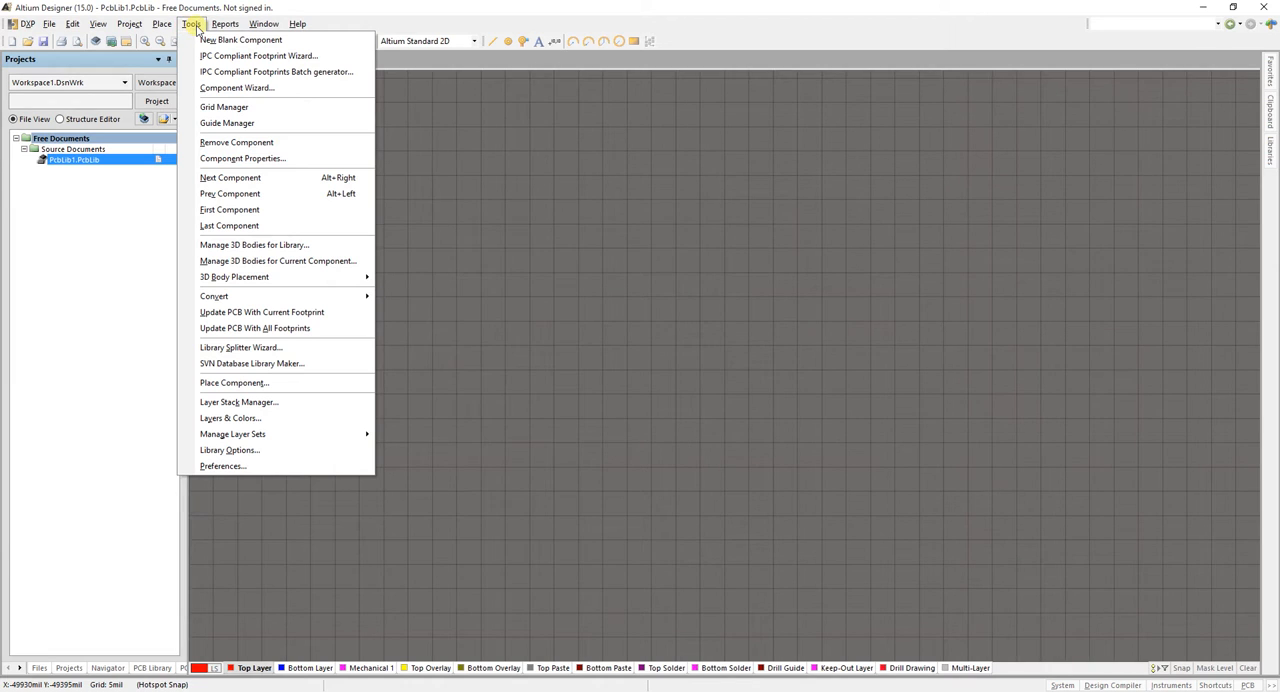
pyautogui.click(230, 87)
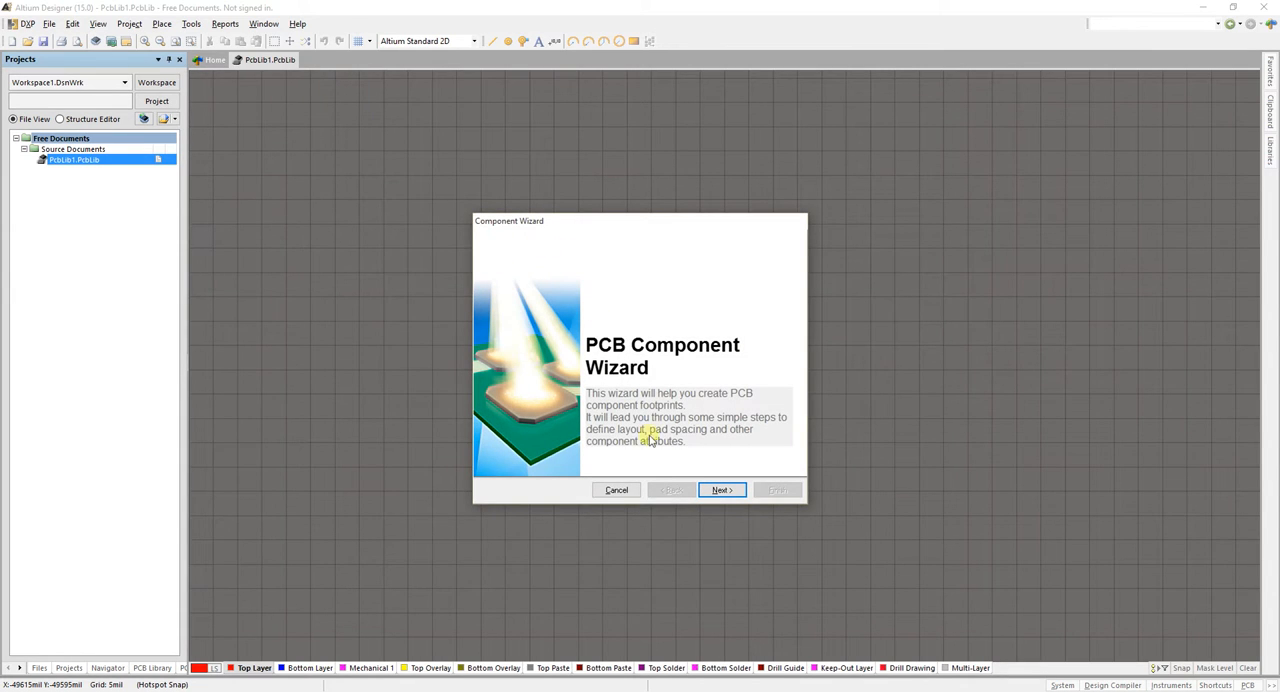
pyautogui.click(719, 491)
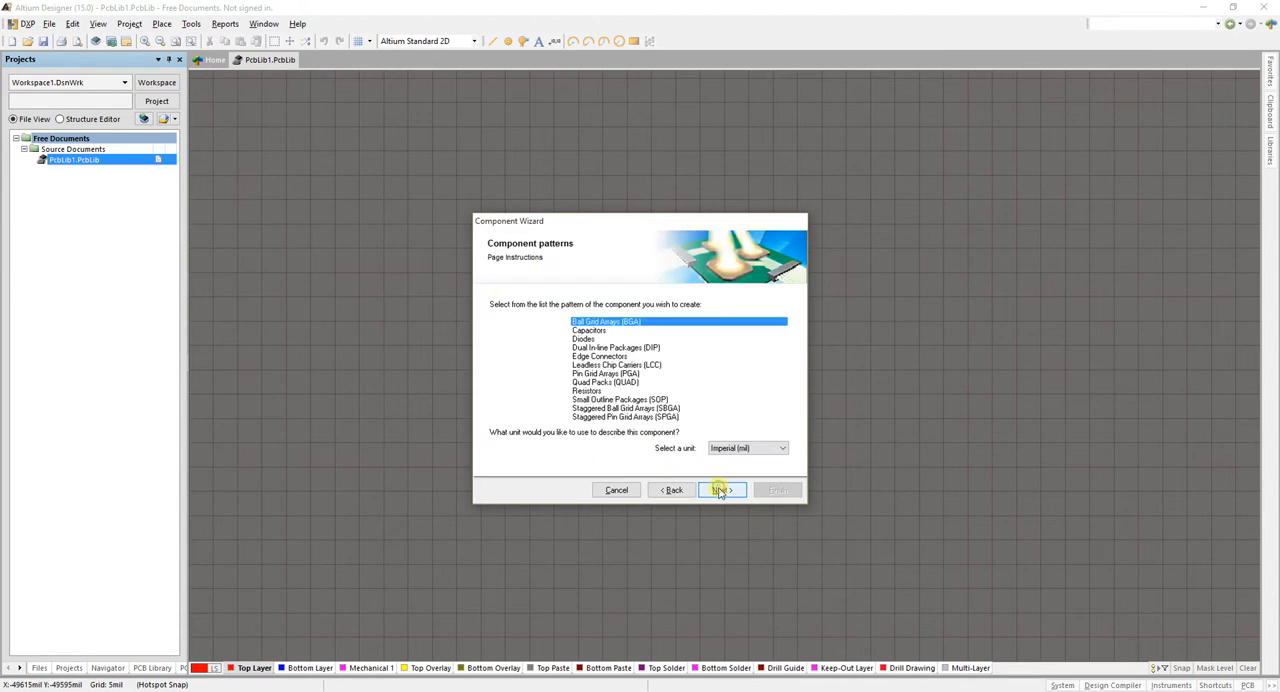
pyautogui.click(621, 384)
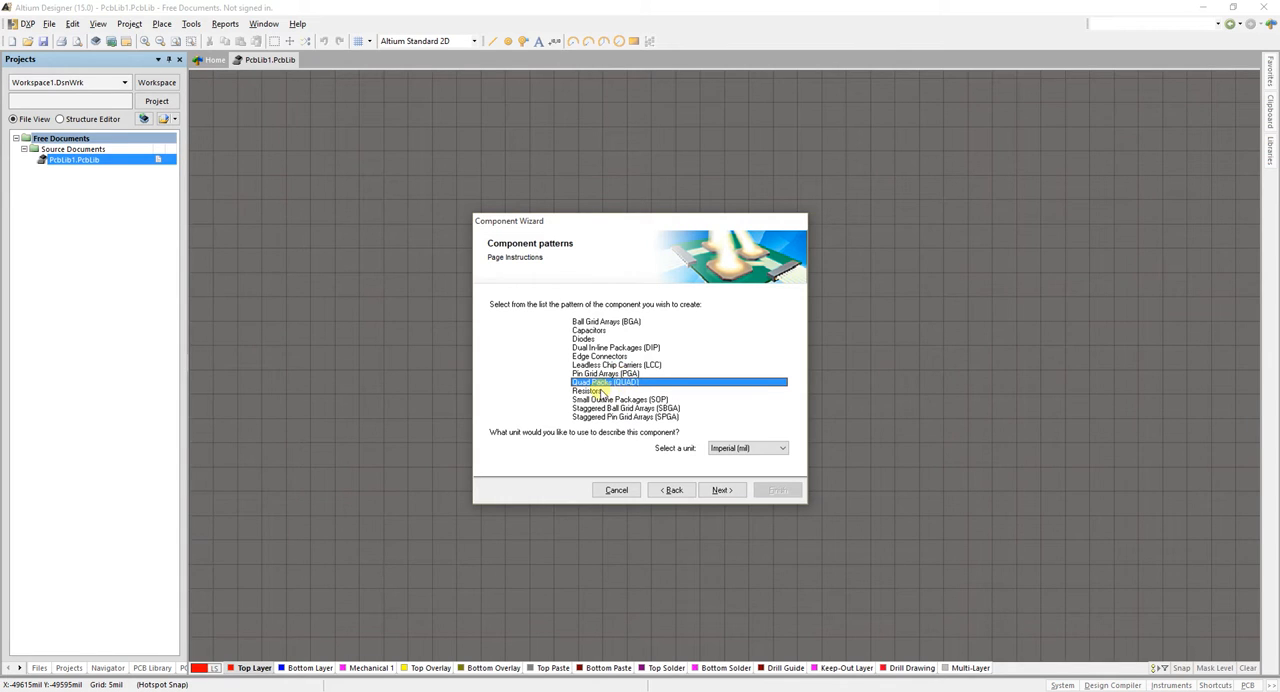
pyautogui.click(738, 449)
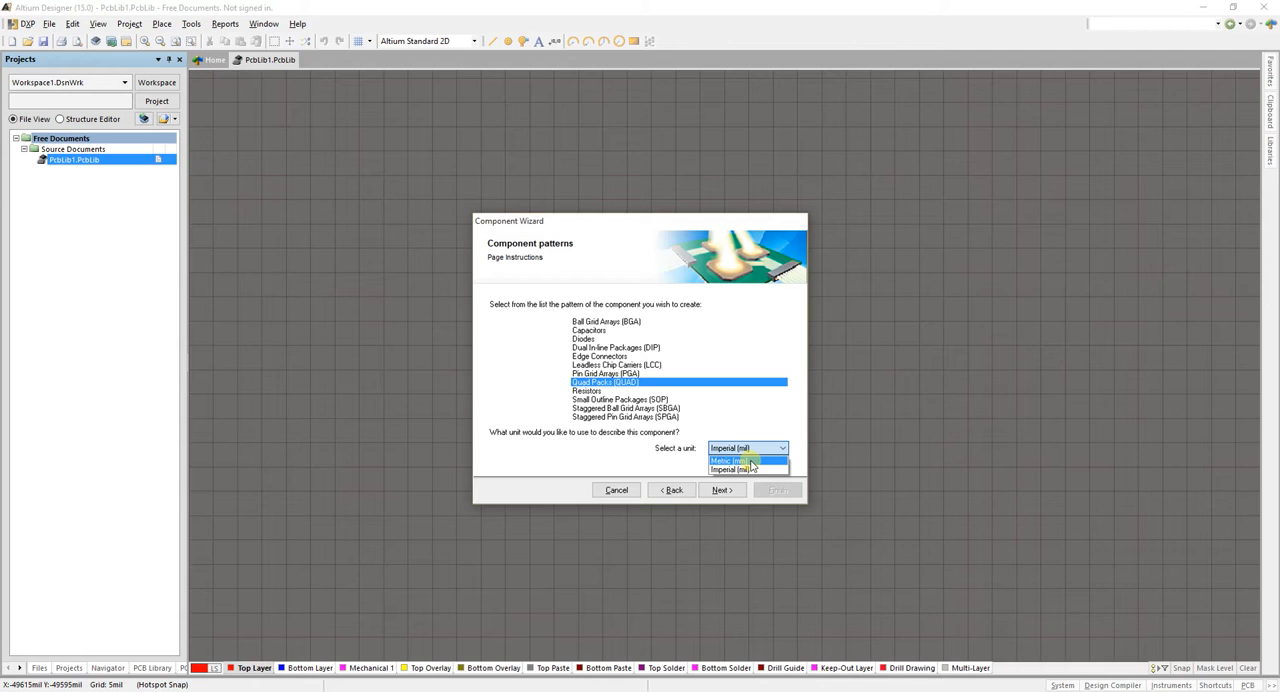
pyautogui.click(740, 461)
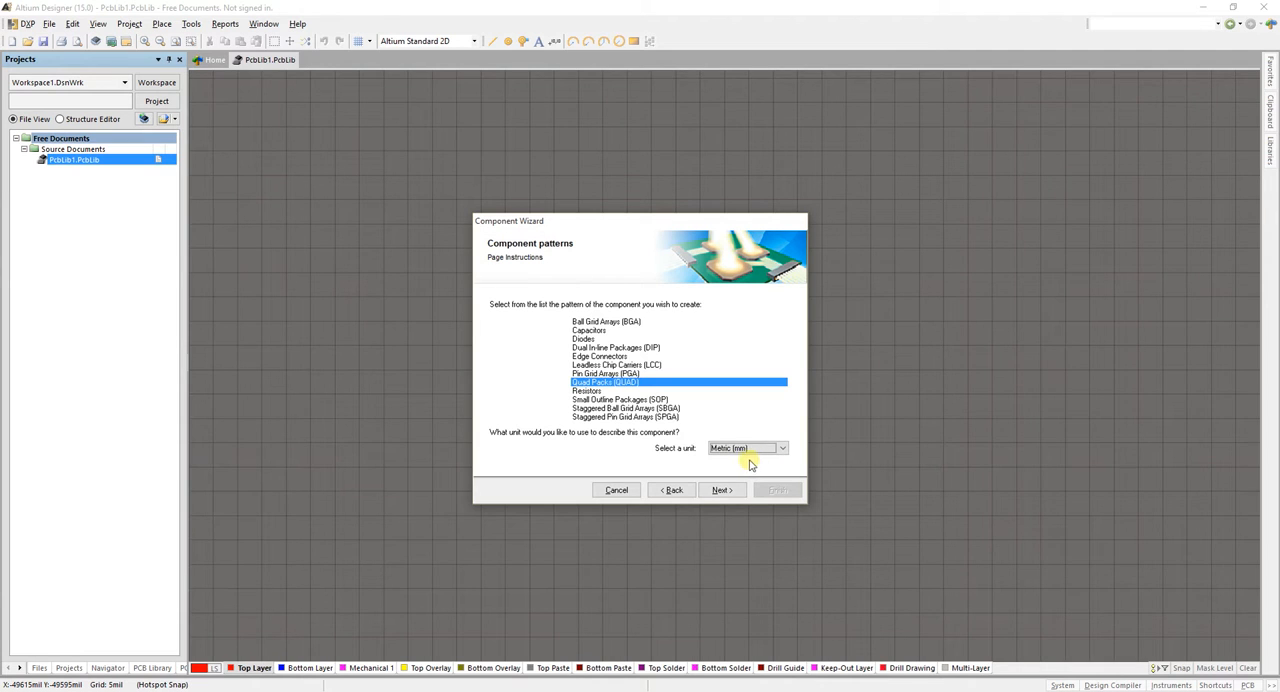
pyautogui.click(722, 489)
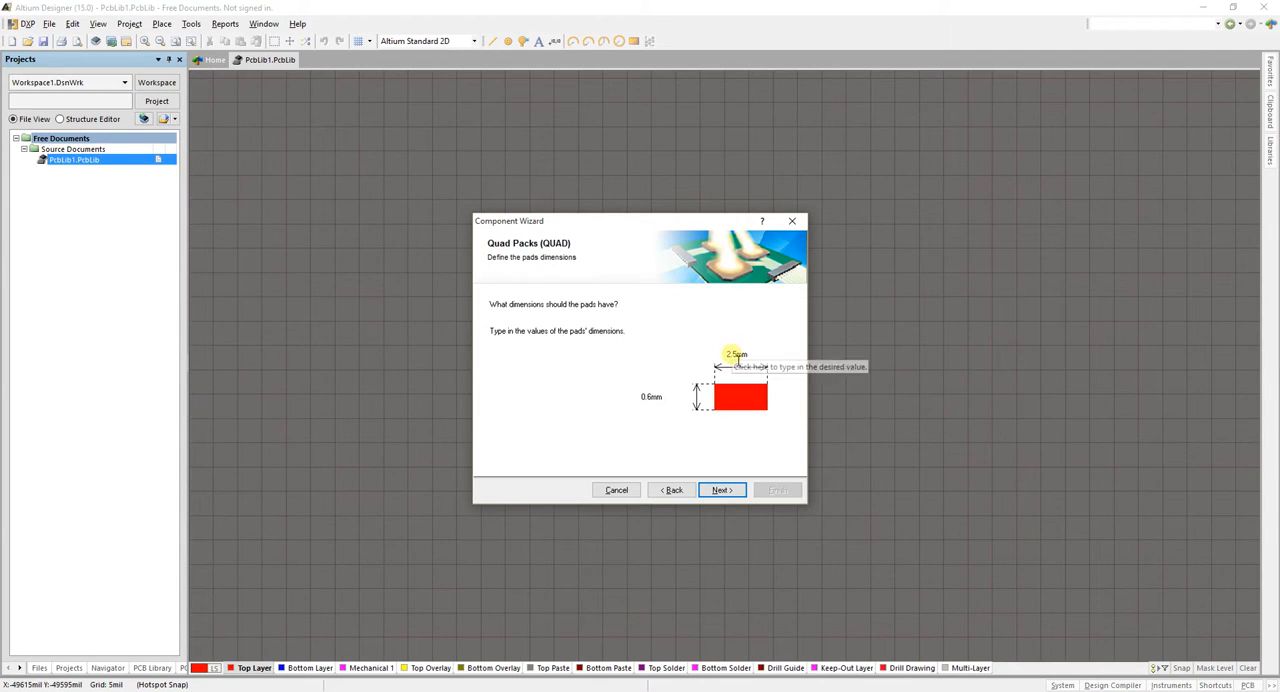
# Accept pad dimensions of 2.5 mm by 0.6 mm for the quad package
pyautogui.click(737, 356)
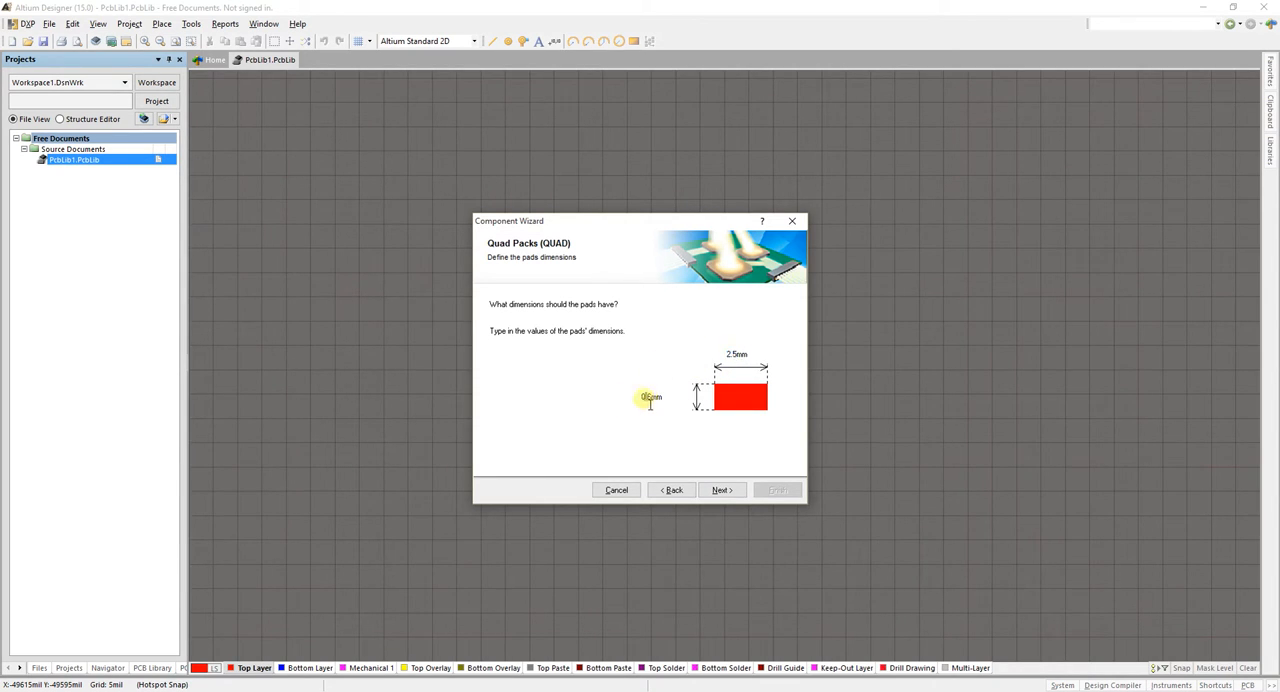
pyautogui.click(646, 398)
pyautogui.click(722, 490)
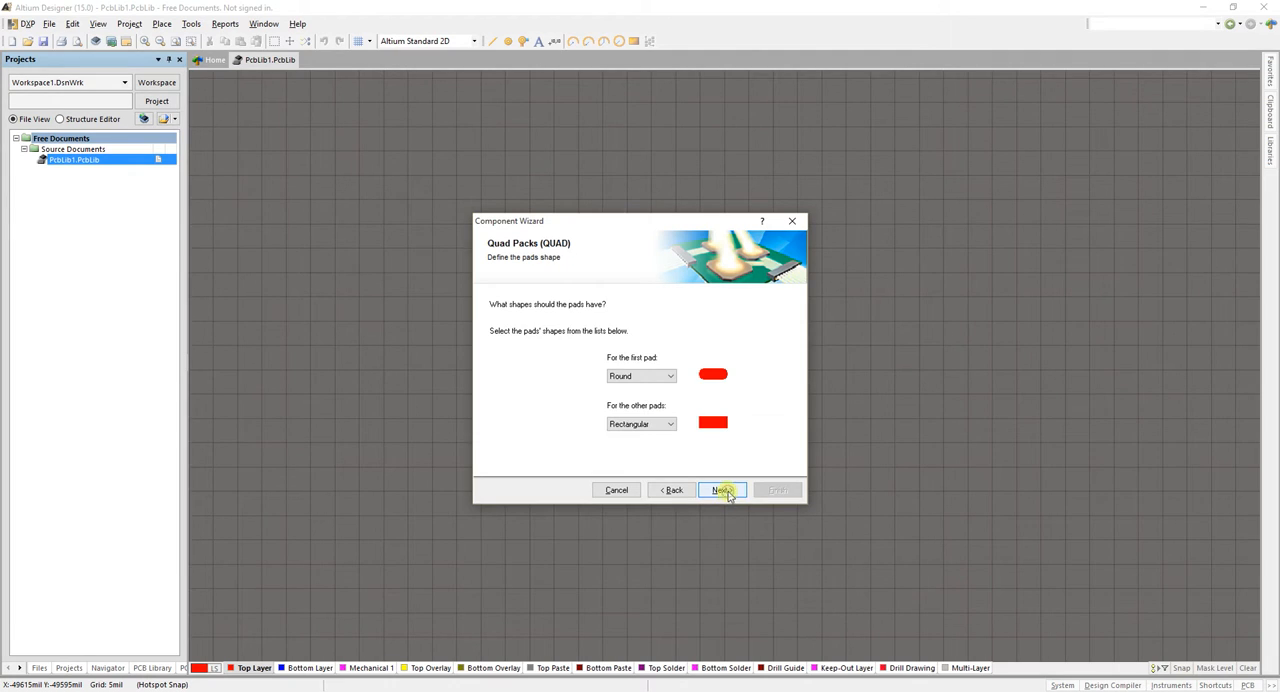
# Set the first pad's shape to Rectangular and the other pads' shape to Round
pyautogui.click(671, 381)
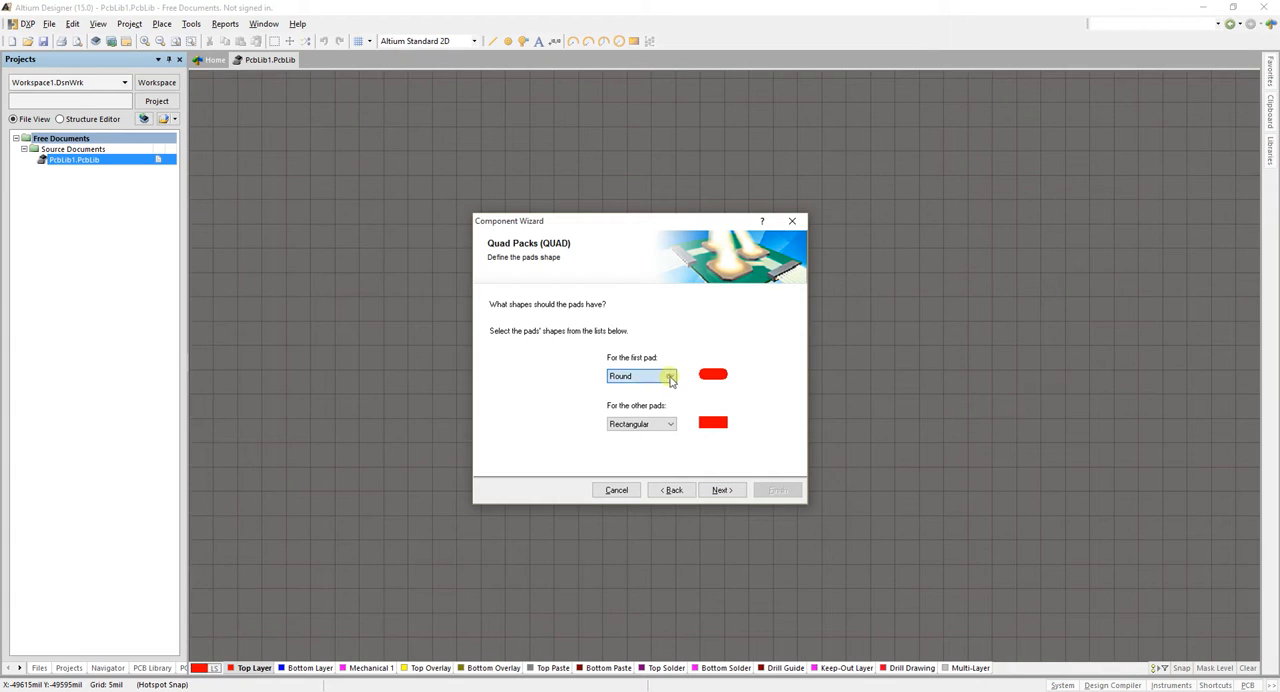
pyautogui.click(741, 405)
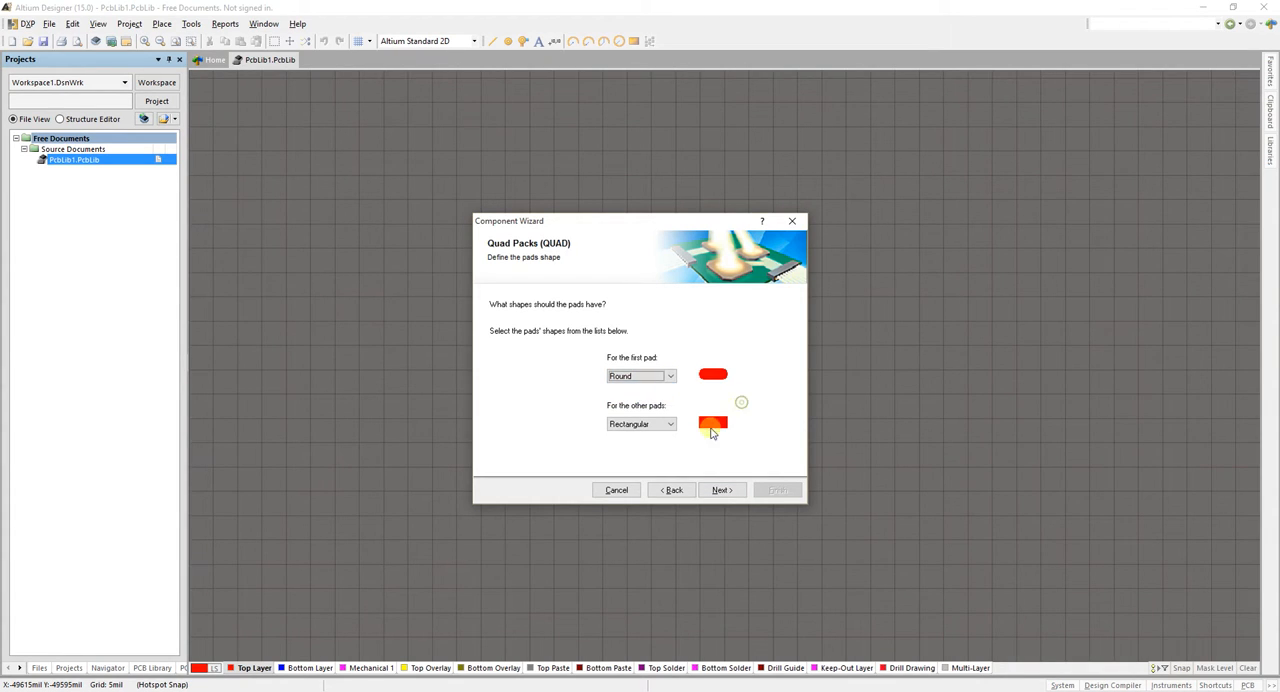
pyautogui.click(667, 375)
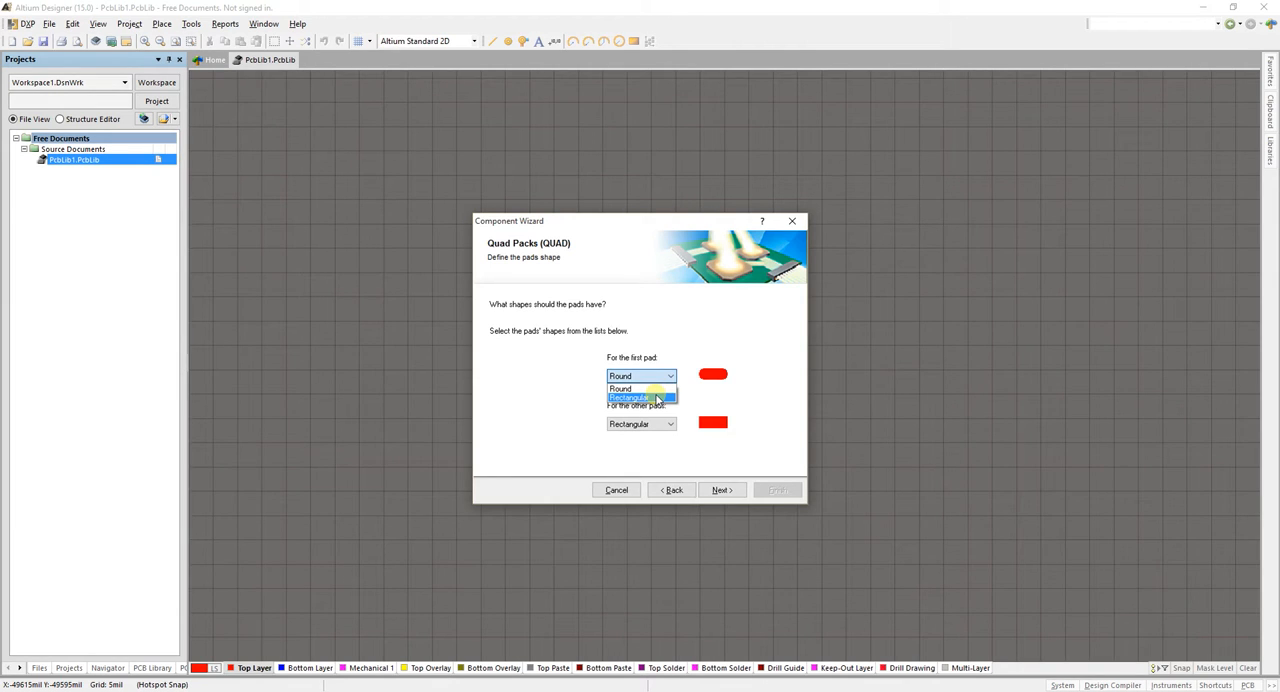
pyautogui.click(657, 398)
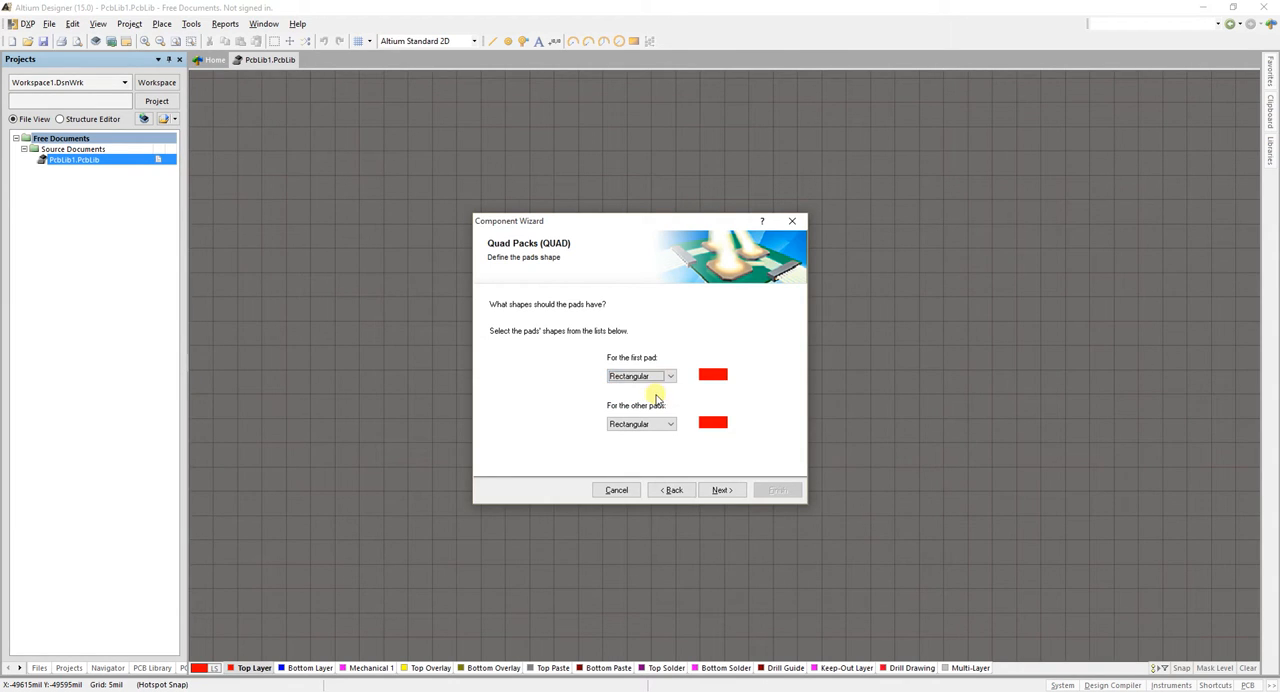
pyautogui.click(673, 425)
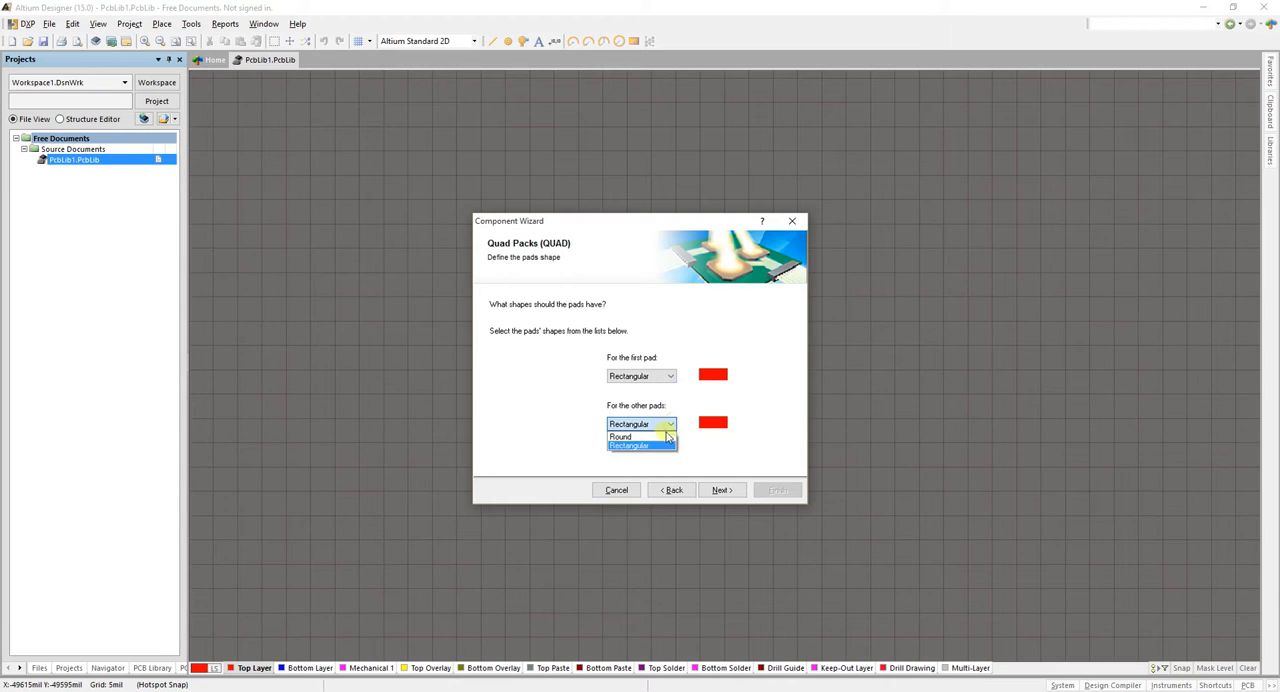
pyautogui.click(661, 437)
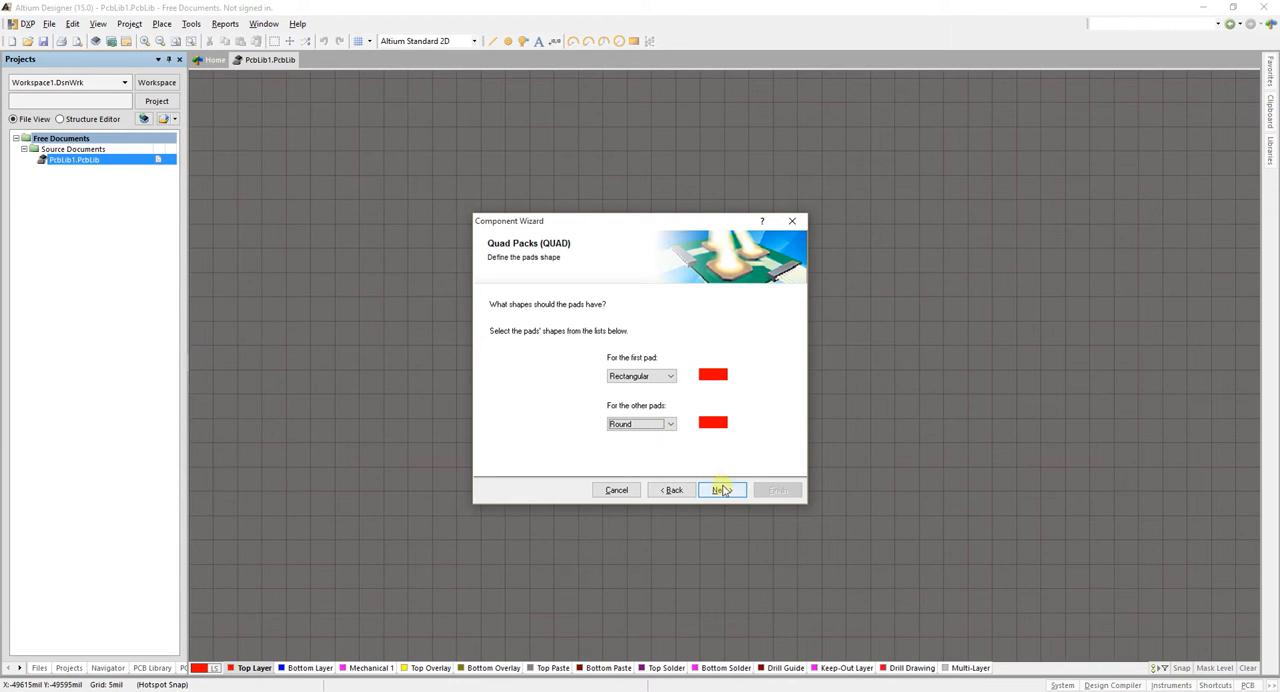
pyautogui.click(670, 425)
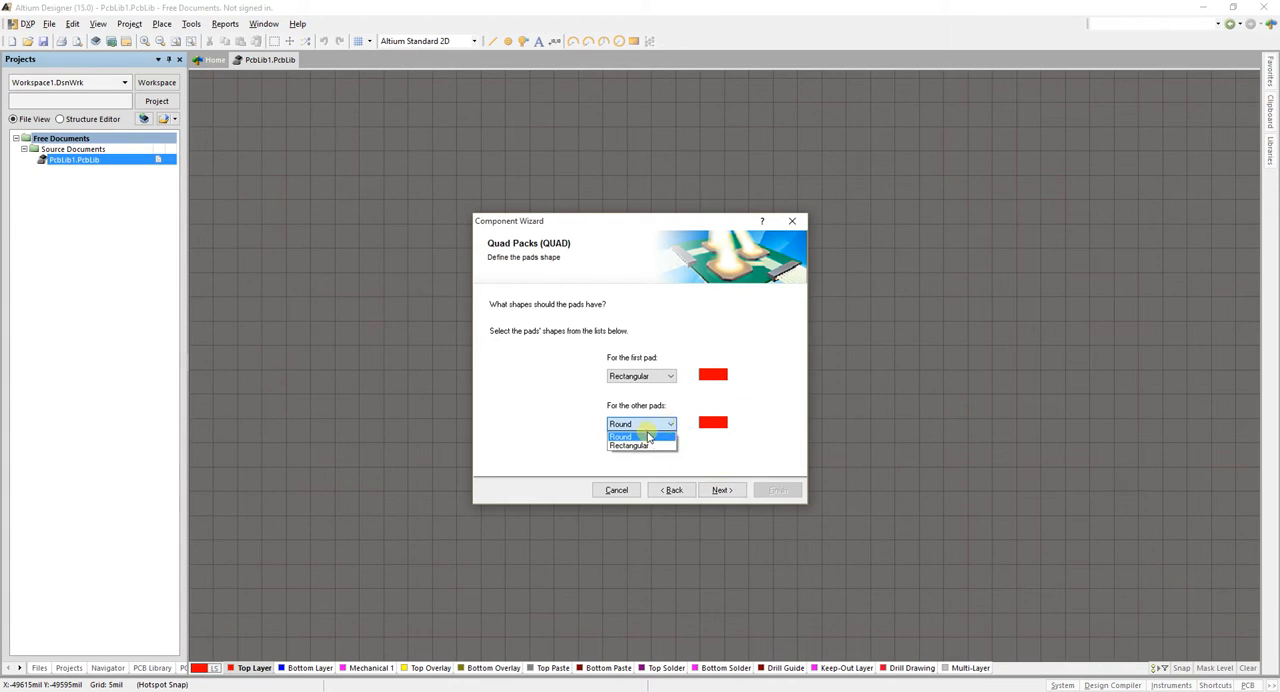
pyautogui.click(622, 437)
pyautogui.click(722, 489)
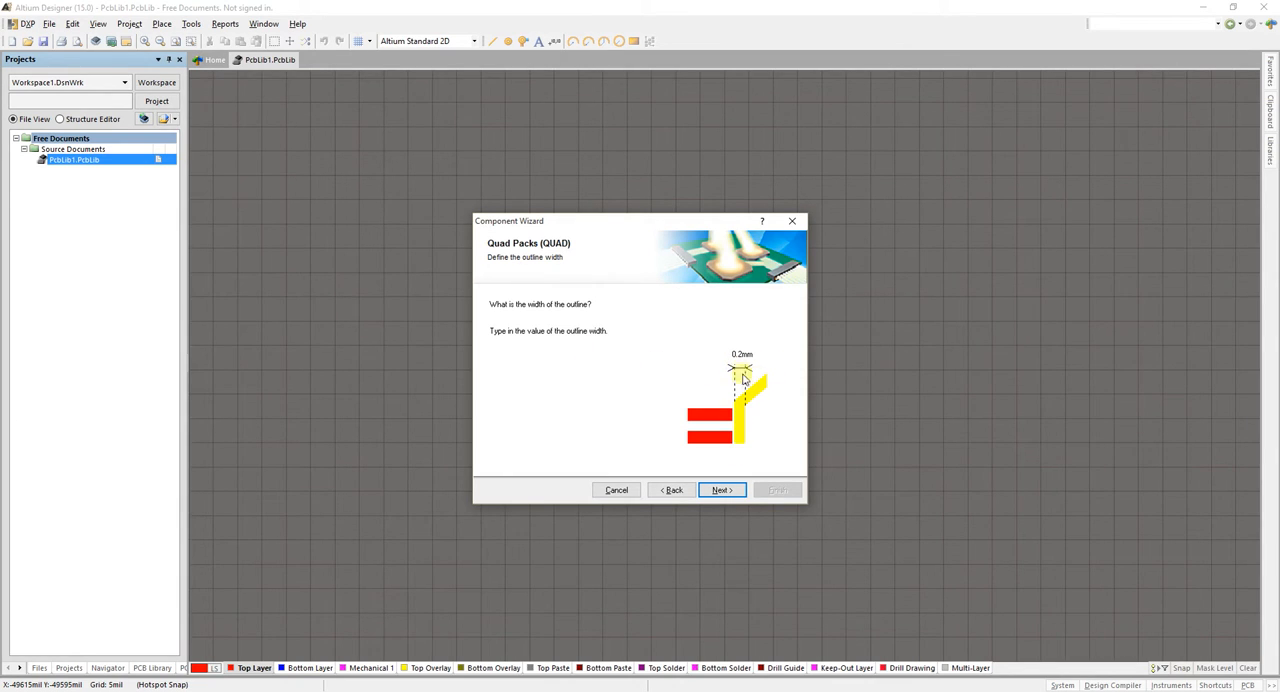
# Accept an outline width of 0.2 mm and a pad layout with 1.2 mm pad spacing and 3.8 mm row offsets
pyautogui.click(740, 355)
pyautogui.click(728, 489)
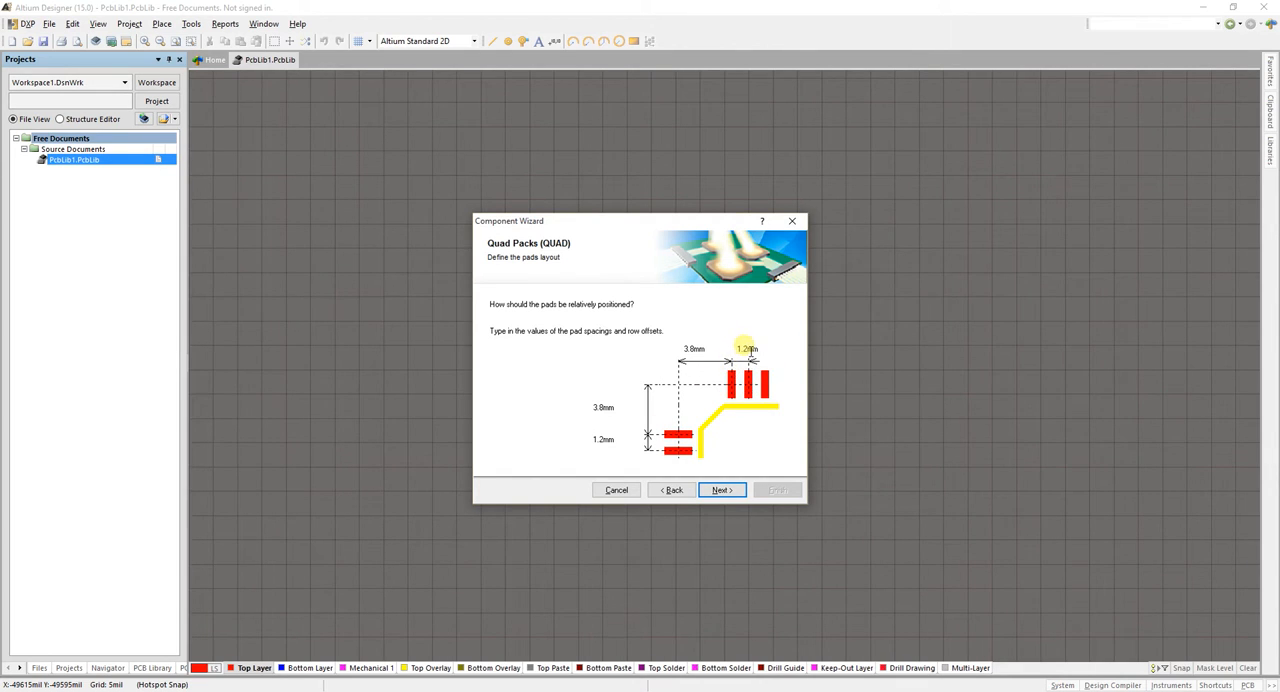
pyautogui.moveTo(751, 353); pyautogui.dragTo(652, 354)
pyautogui.moveTo(750, 352); pyautogui.dragTo(705, 353)
pyautogui.click(693, 349)
pyautogui.click(721, 490)
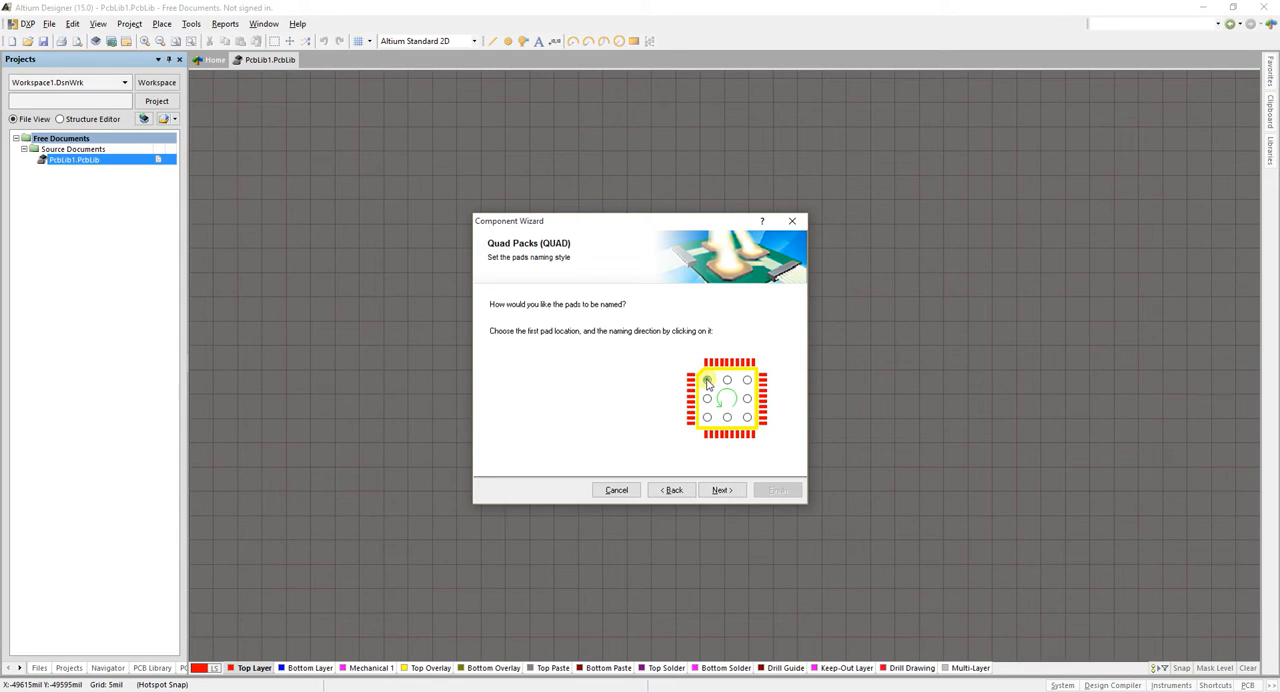
# Accept the default pad naming style and set the number of pads to 16 in both the X and Y directions
pyautogui.click(722, 490)
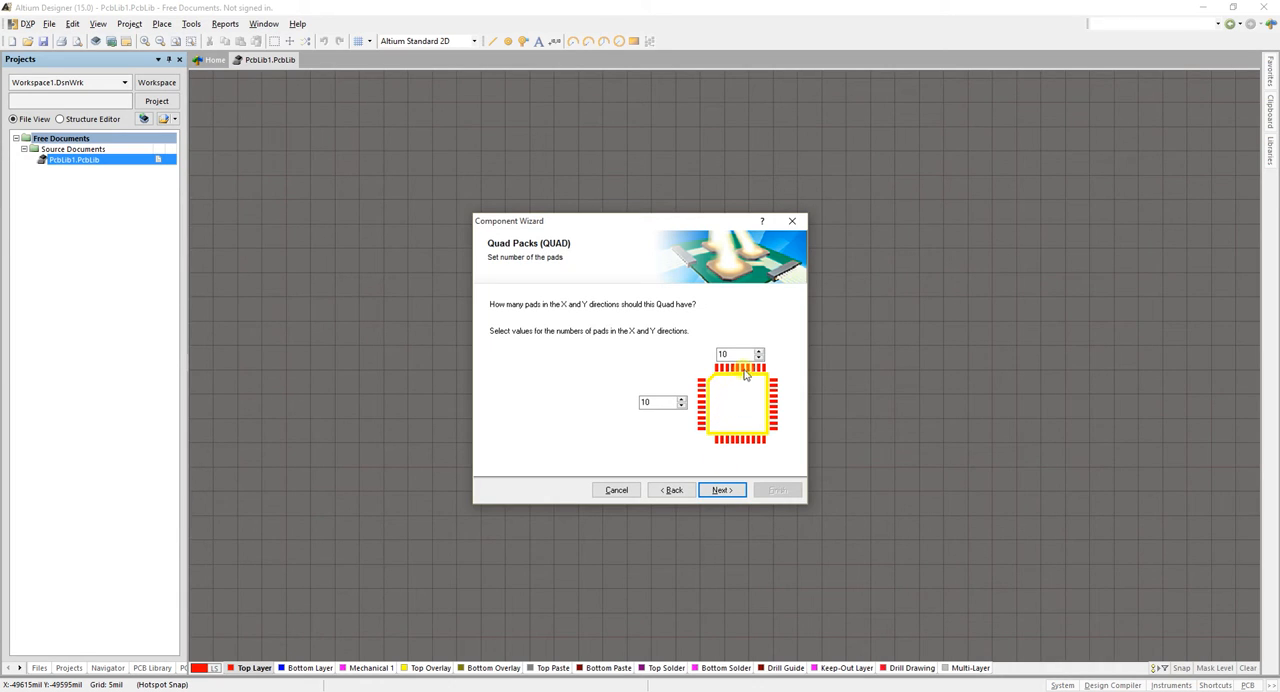
pyautogui.moveTo(738, 357); pyautogui.dragTo(701, 362)
pyautogui.write('16')
pyautogui.moveTo(668, 403); pyautogui.dragTo(620, 410)
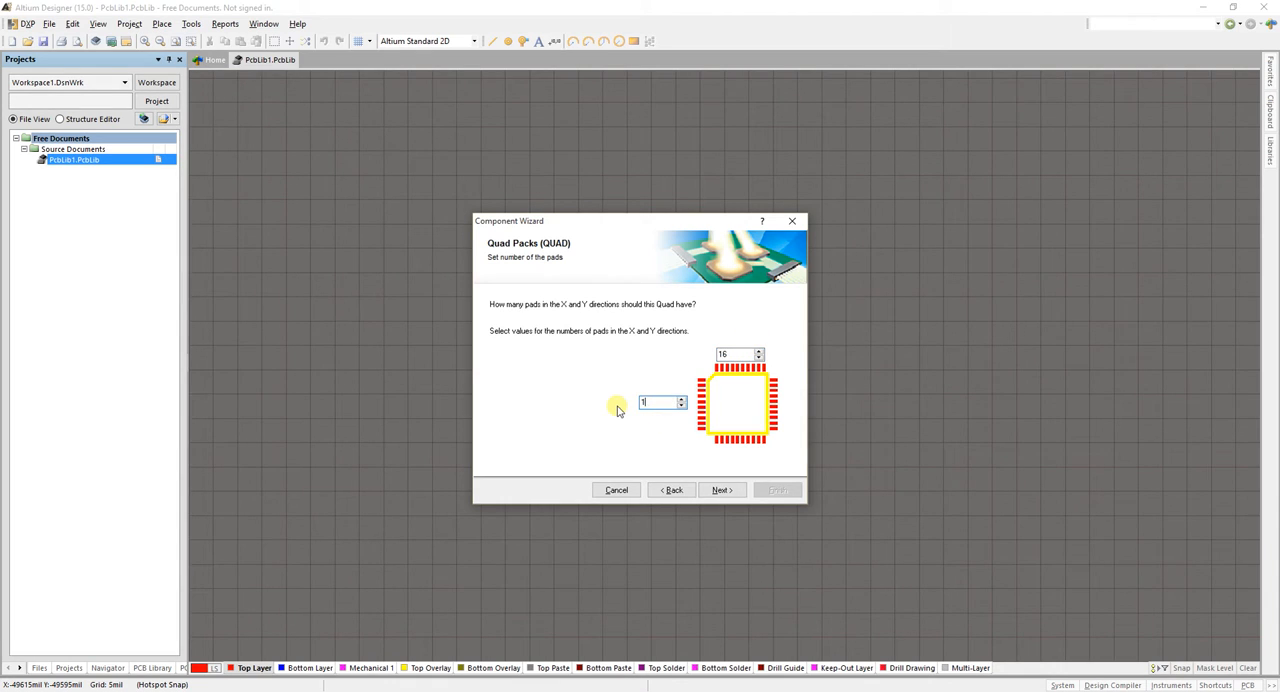
pyautogui.click(724, 489)
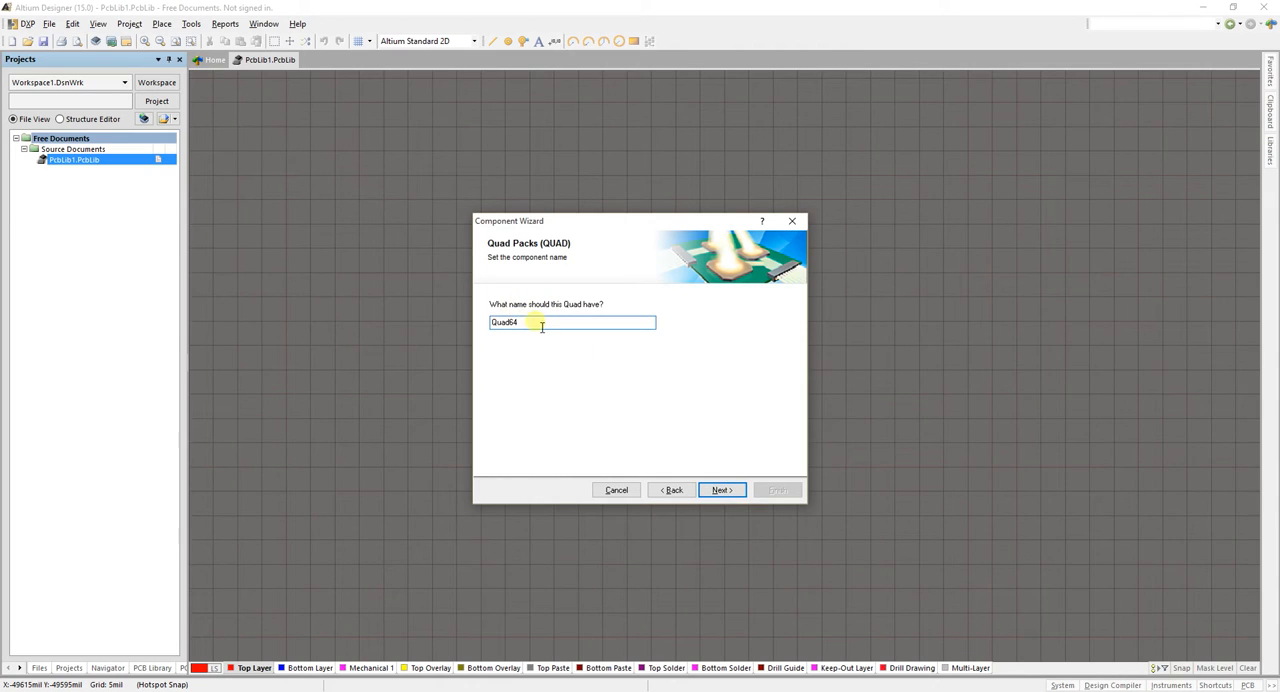
# Name the component AT_AVR_64 and finish the wizard to generate the footprint
pyautogui.moveTo(551, 322); pyautogui.dragTo(432, 325)
pyautogui.write('AT_AVR_')
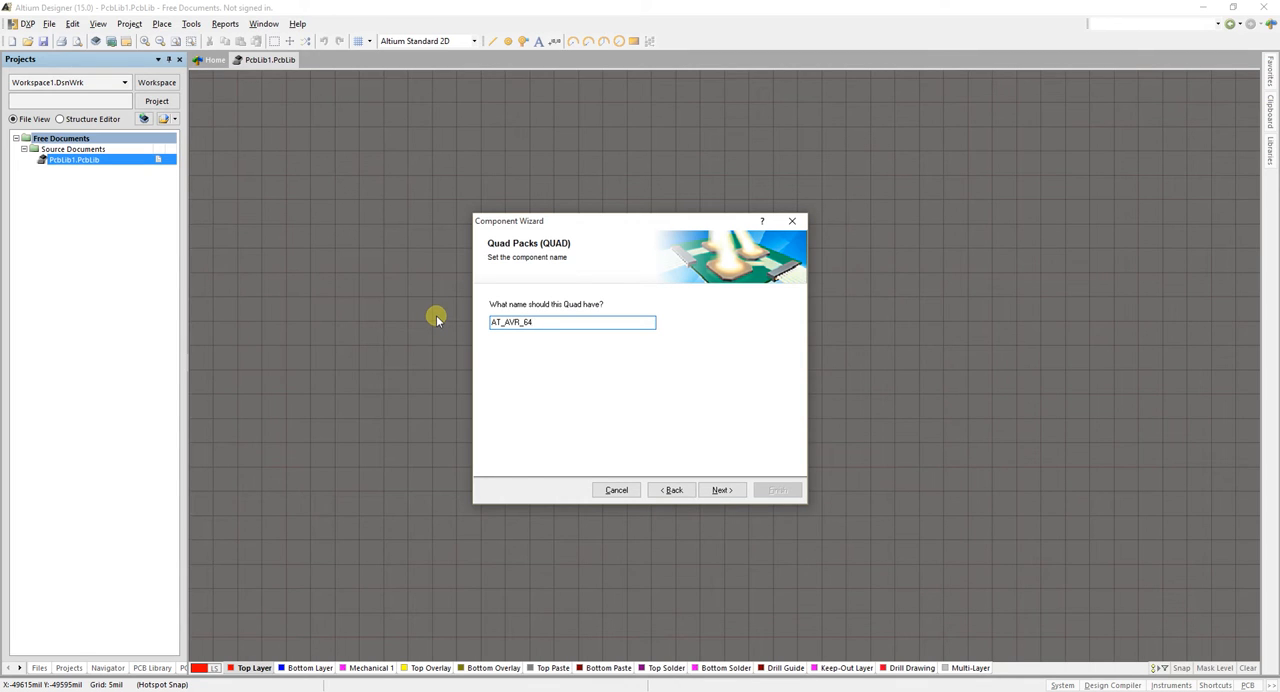
pyautogui.click(716, 489)
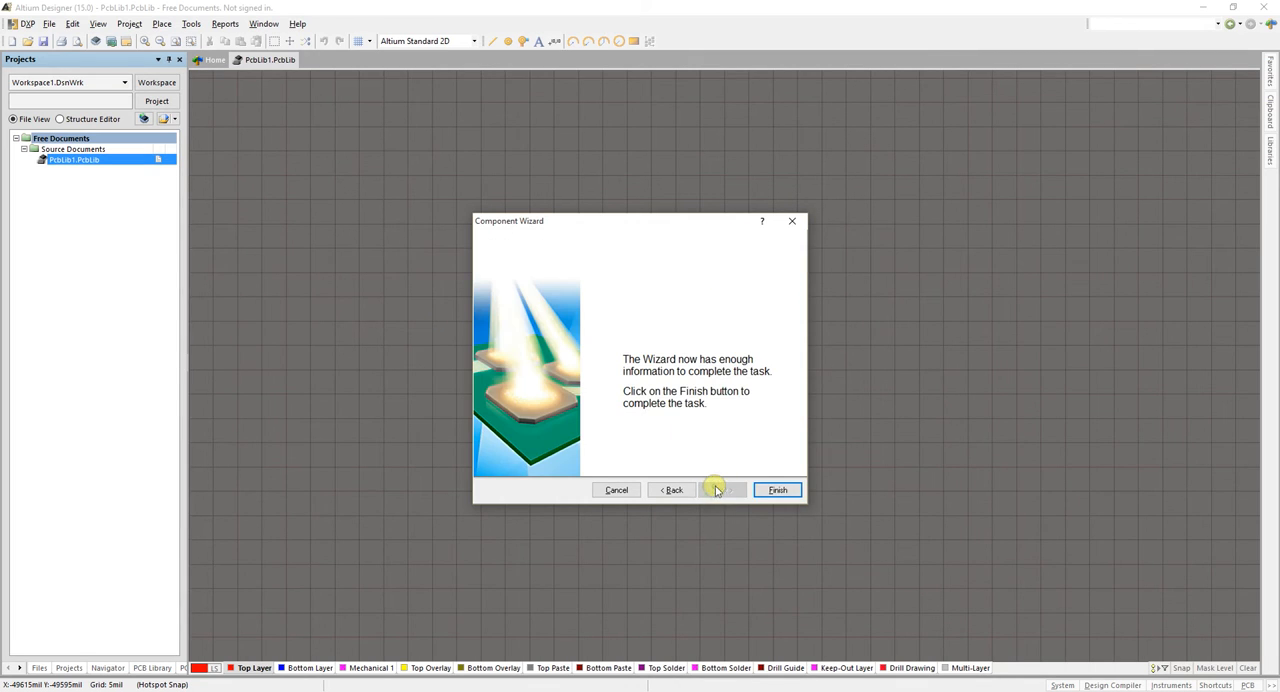
pyautogui.click(771, 489)
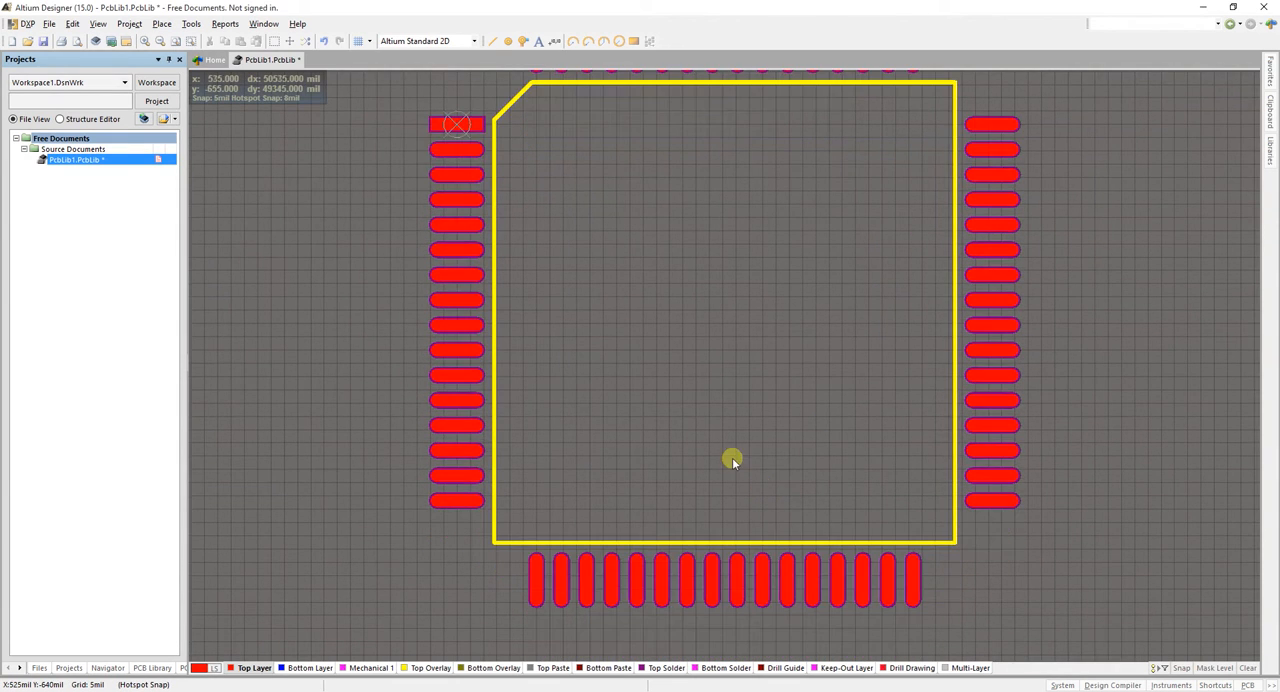
pyautogui.scroll(2, 732, 450)
pyautogui.scroll(-1, 734, 448)
pyautogui.keyDown('ctrl'); pyautogui.scroll(-1, 734, 448); pyautogui.keyUp('ctrl')
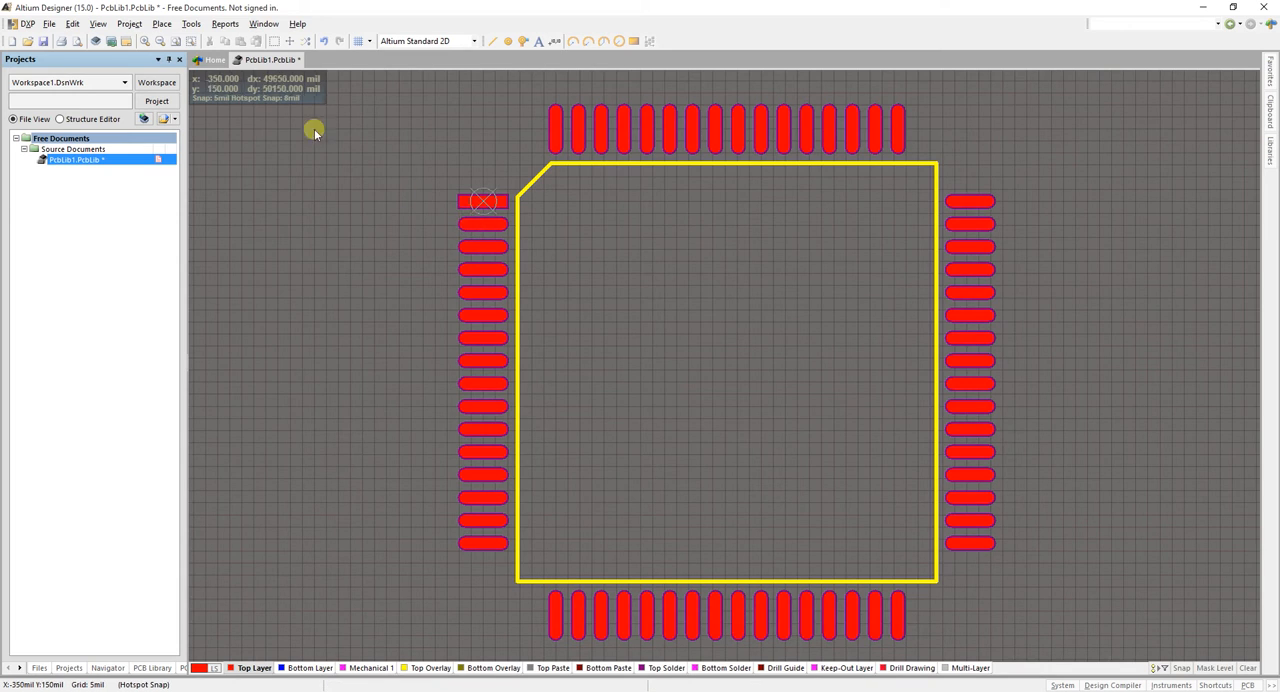
pyautogui.click(101, 24)
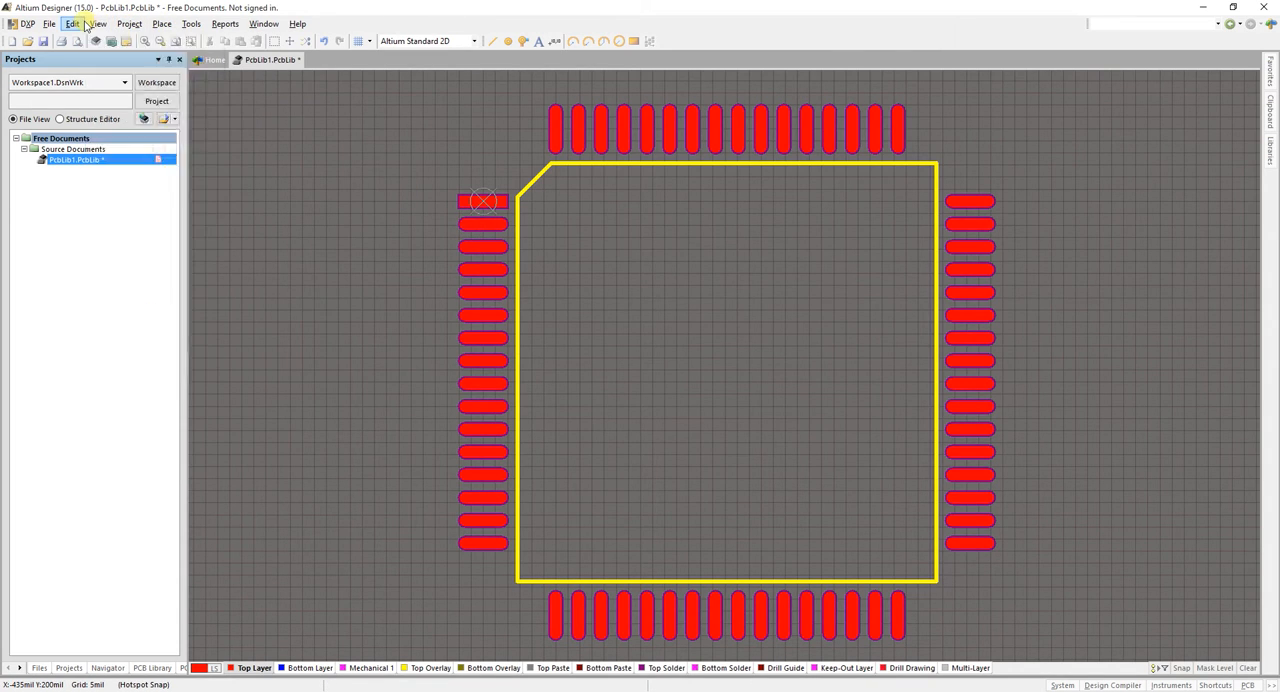
pyautogui.moveTo(57, 24)
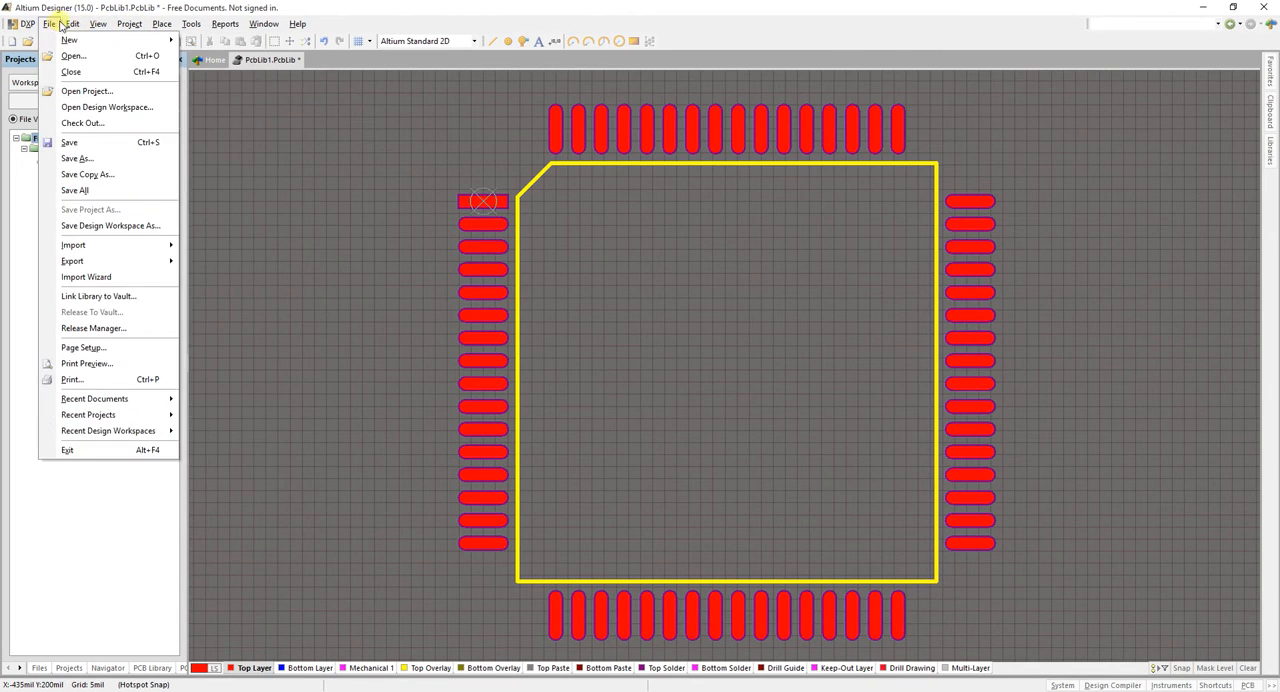
pyautogui.moveTo(181, 32)
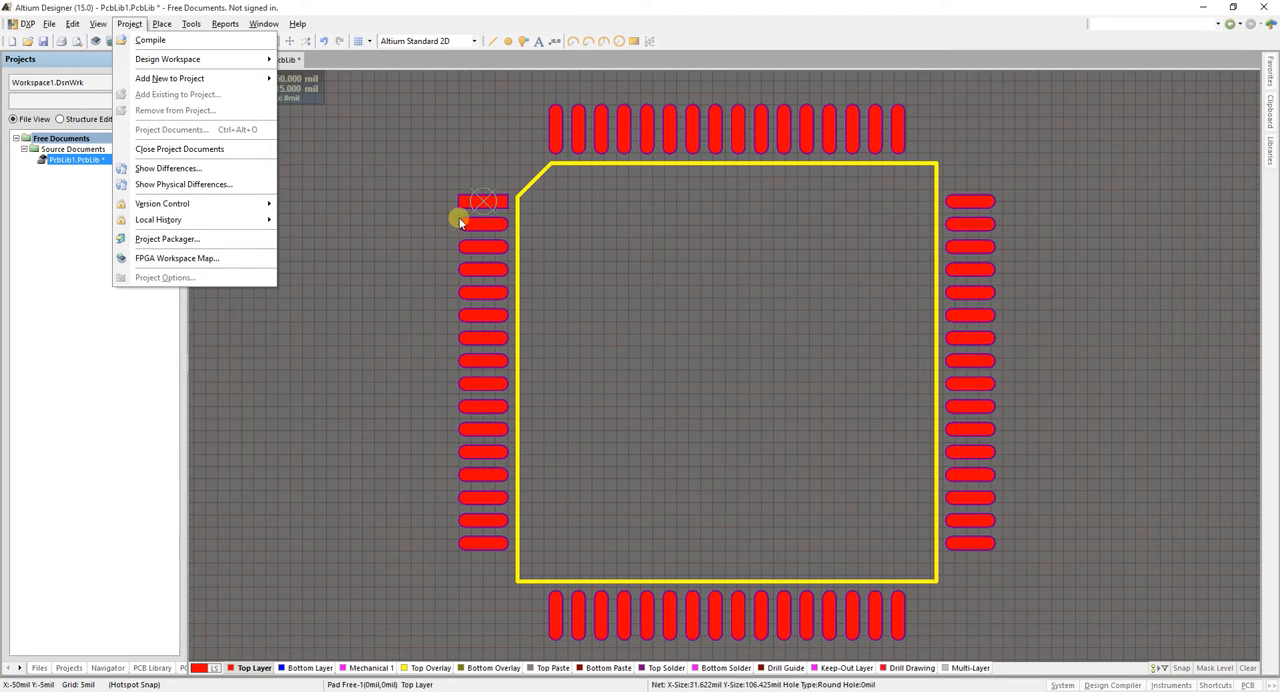
pyautogui.click(395, 256)
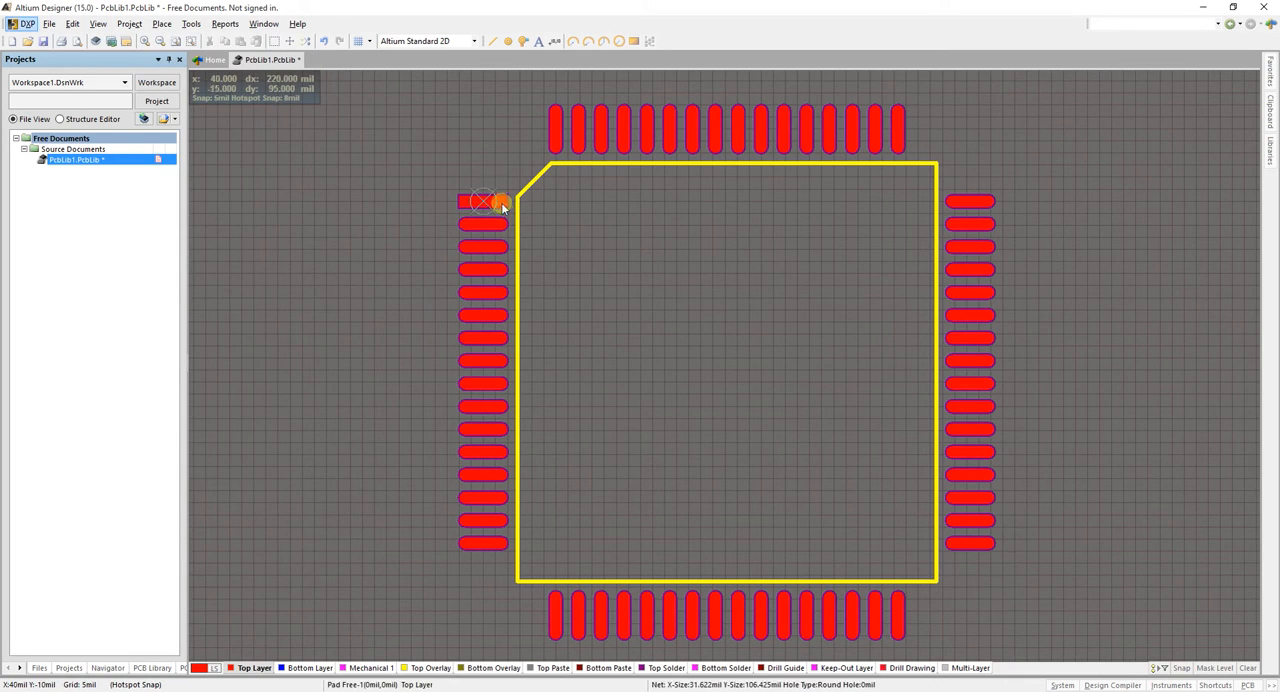
# Try moving the rectangular first pad away from the footprint's chamfered corner, and undo the move
pyautogui.click(482, 224)
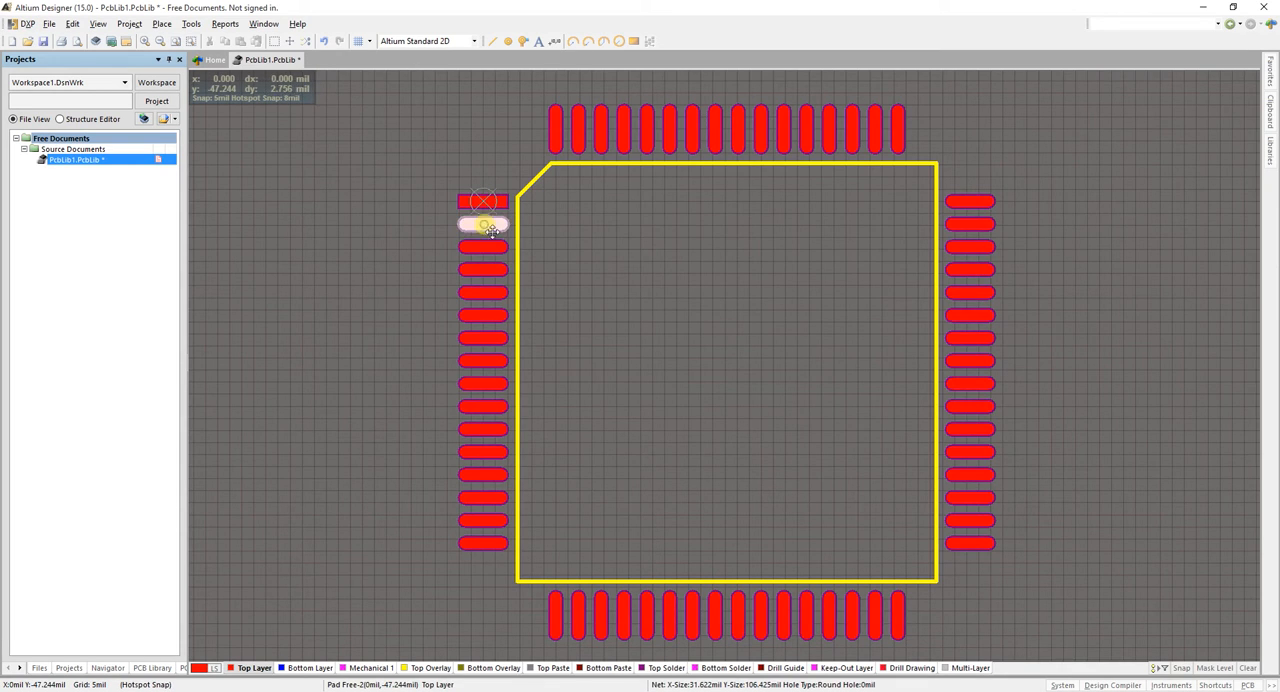
pyautogui.click(485, 205)
pyautogui.click(484, 201)
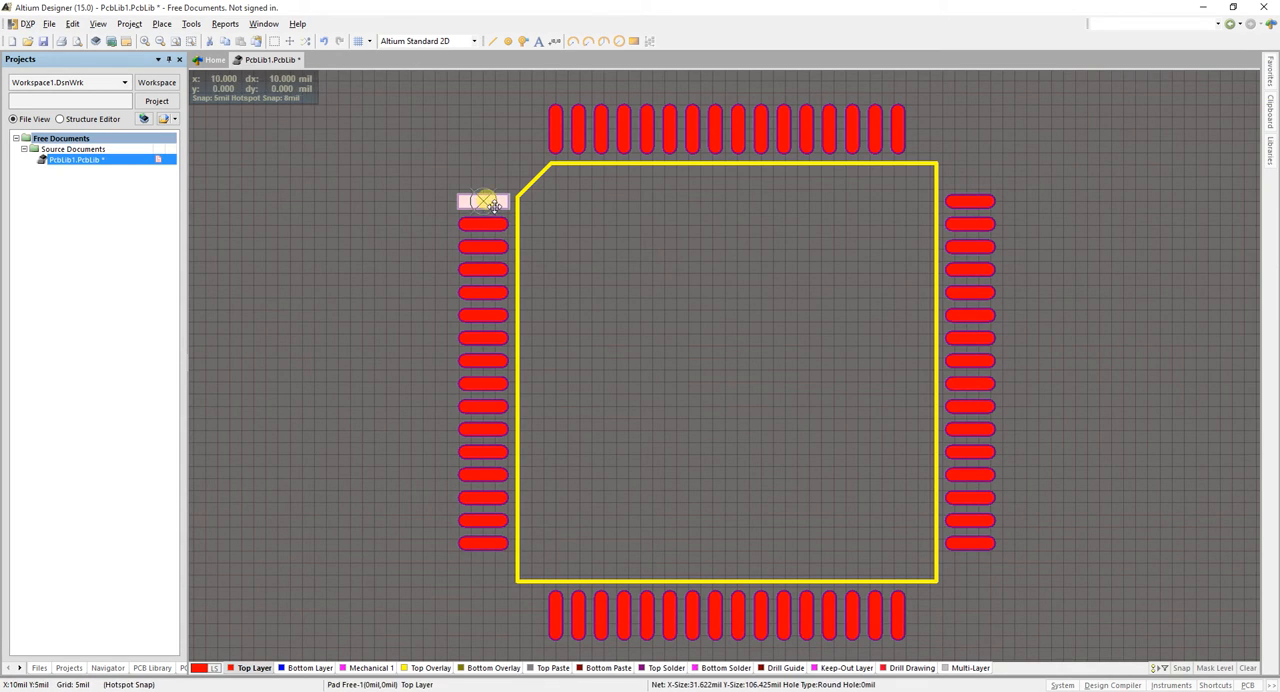
pyautogui.moveTo(484, 201); pyautogui.dragTo(396, 152)
pyautogui.hotkey('ctrl', 'z')
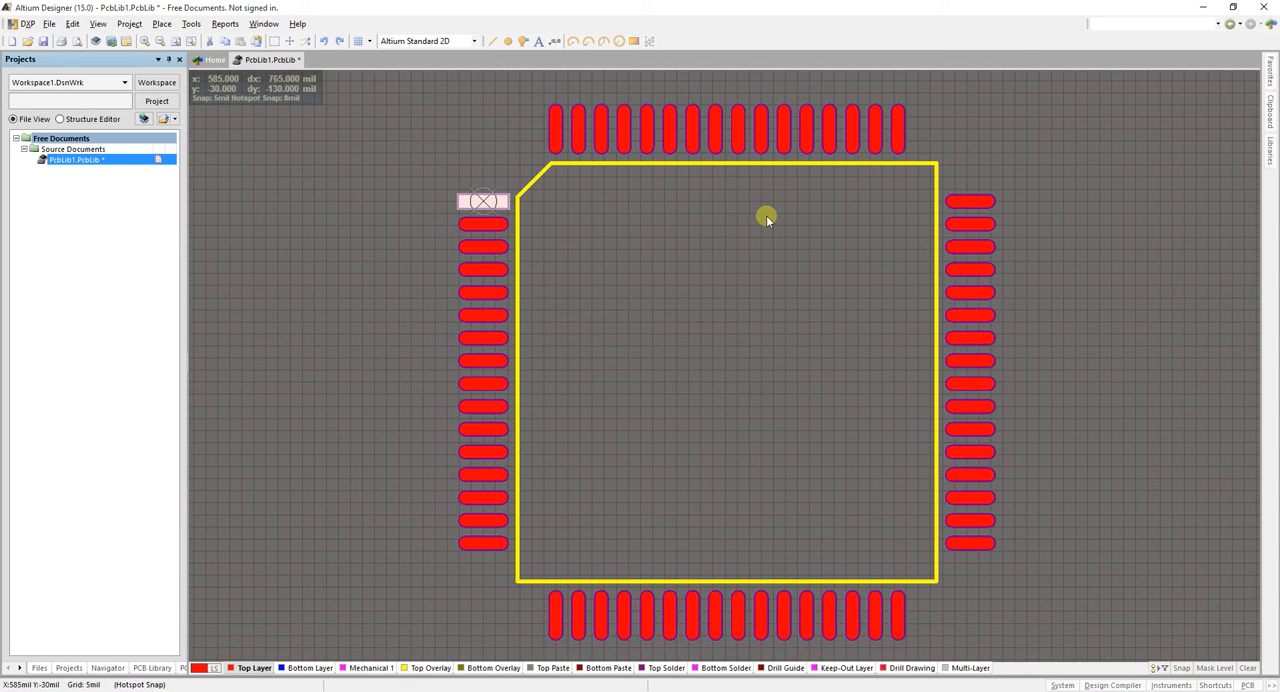
# Clear the pad selection and examine the first pad's shape and the pad numbering beside the footprint's chamfered corner
pyautogui.click(728, 236)
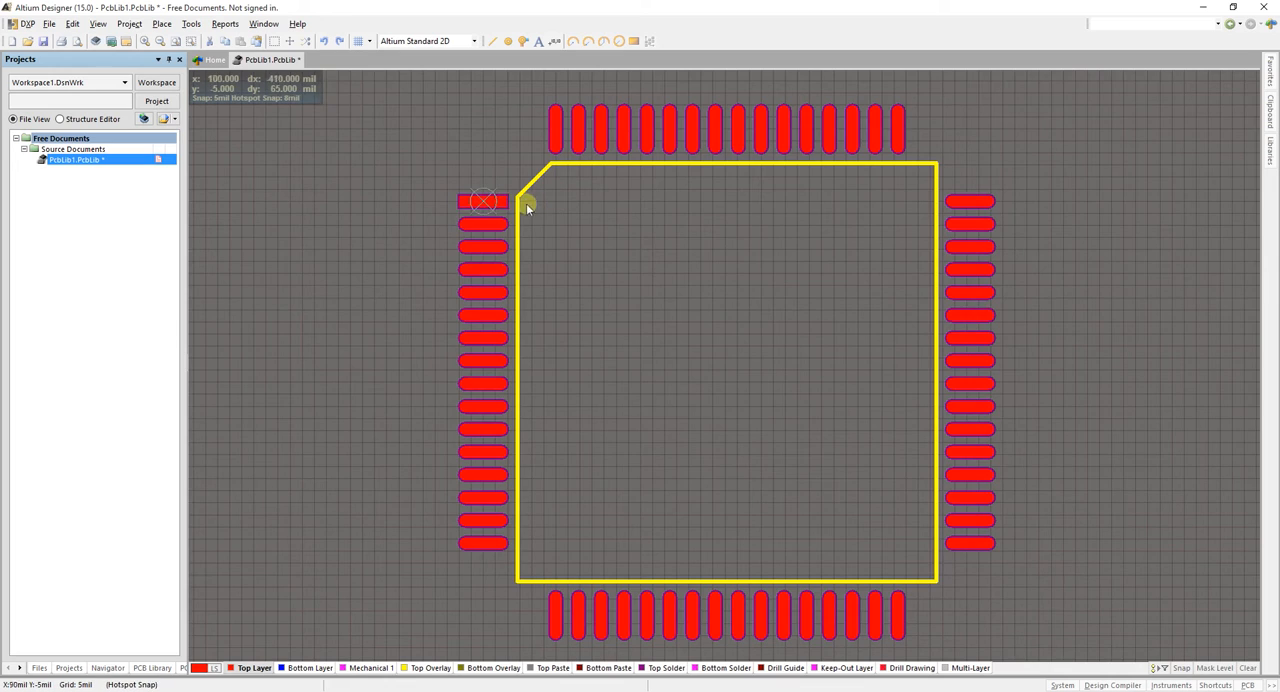
pyautogui.keyDown('ctrl'); pyautogui.scroll(2, 496, 196); pyautogui.keyUp('ctrl')
pyautogui.keyDown('ctrl'); pyautogui.scroll(2, 520, 218); pyautogui.keyUp('ctrl')
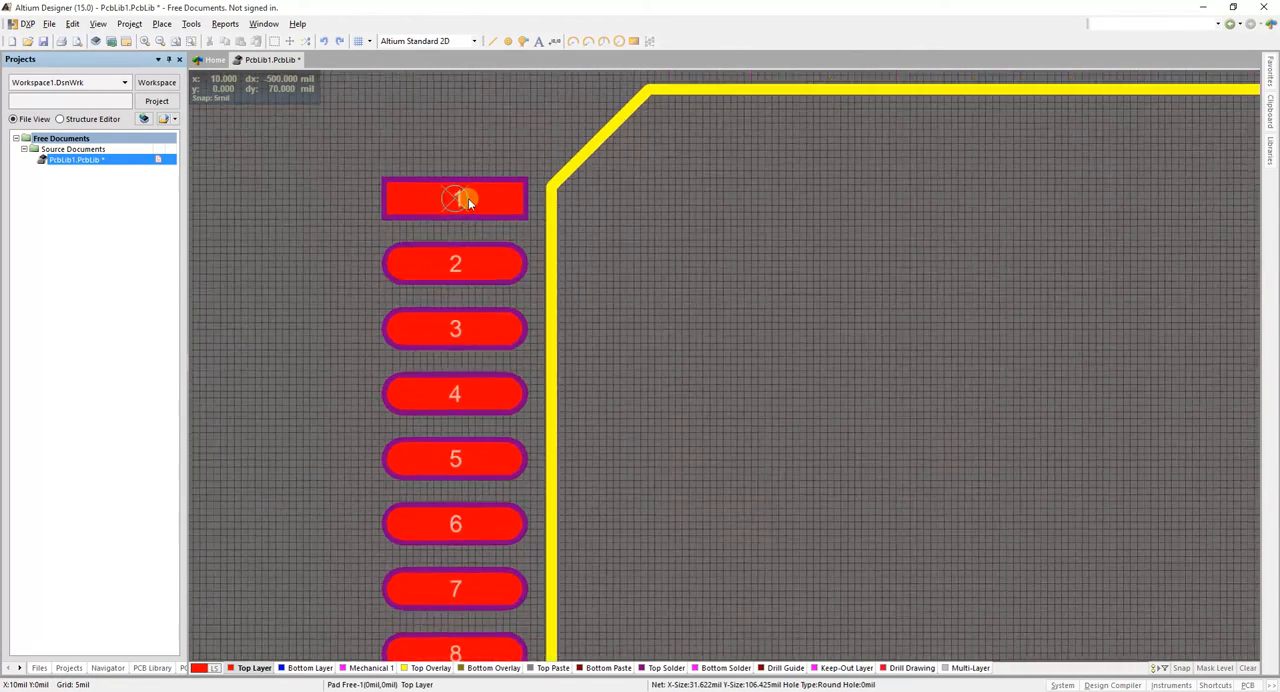
pyautogui.scroll(1, 516, 200)
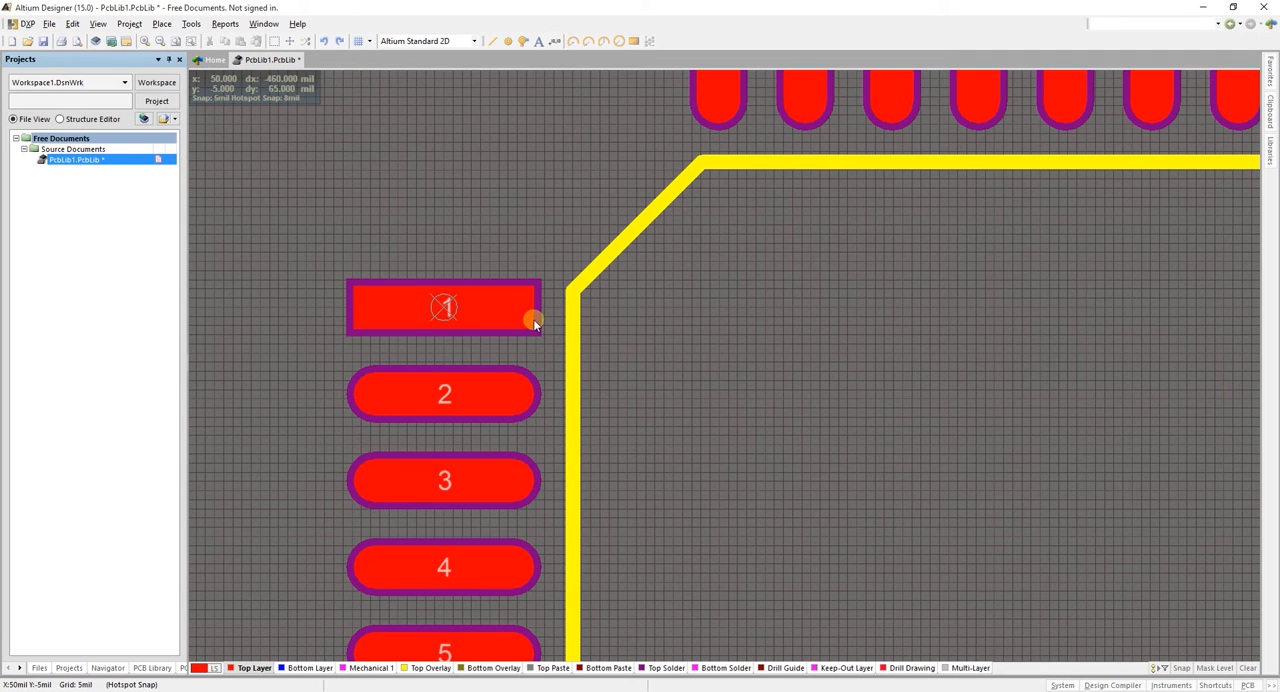
pyautogui.keyDown('ctrl'); pyautogui.scroll(-3, 532, 318); pyautogui.keyUp('ctrl')
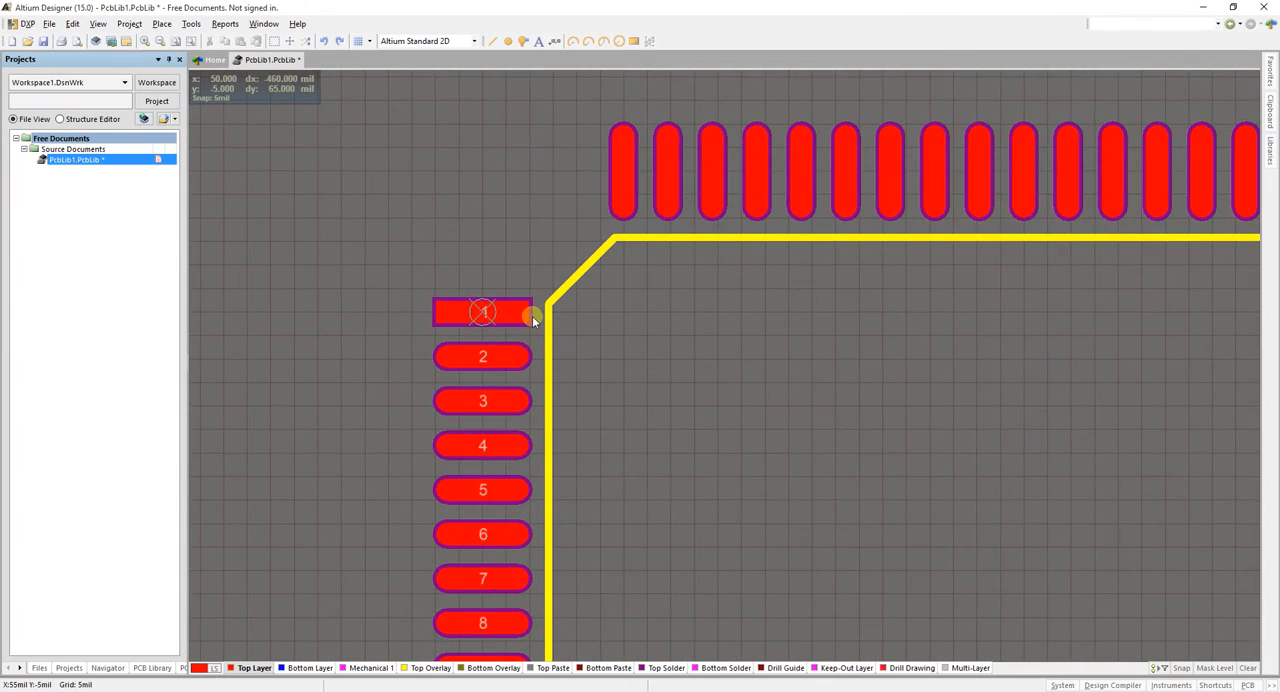
pyautogui.keyDown('ctrl'); pyautogui.scroll(-4, 532, 316); pyautogui.keyUp('ctrl')
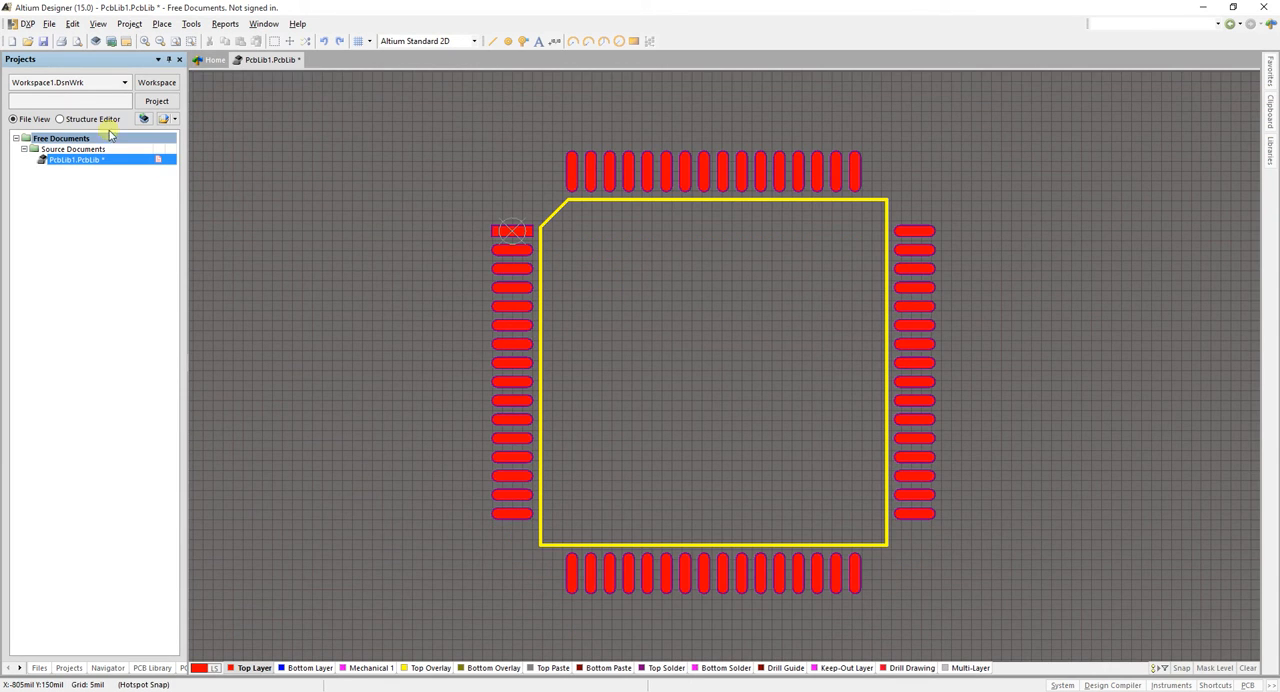
# Save the PCB library in the Altium public documents folder under the file name AT_AVR_64
pyautogui.rightClick(102, 159)
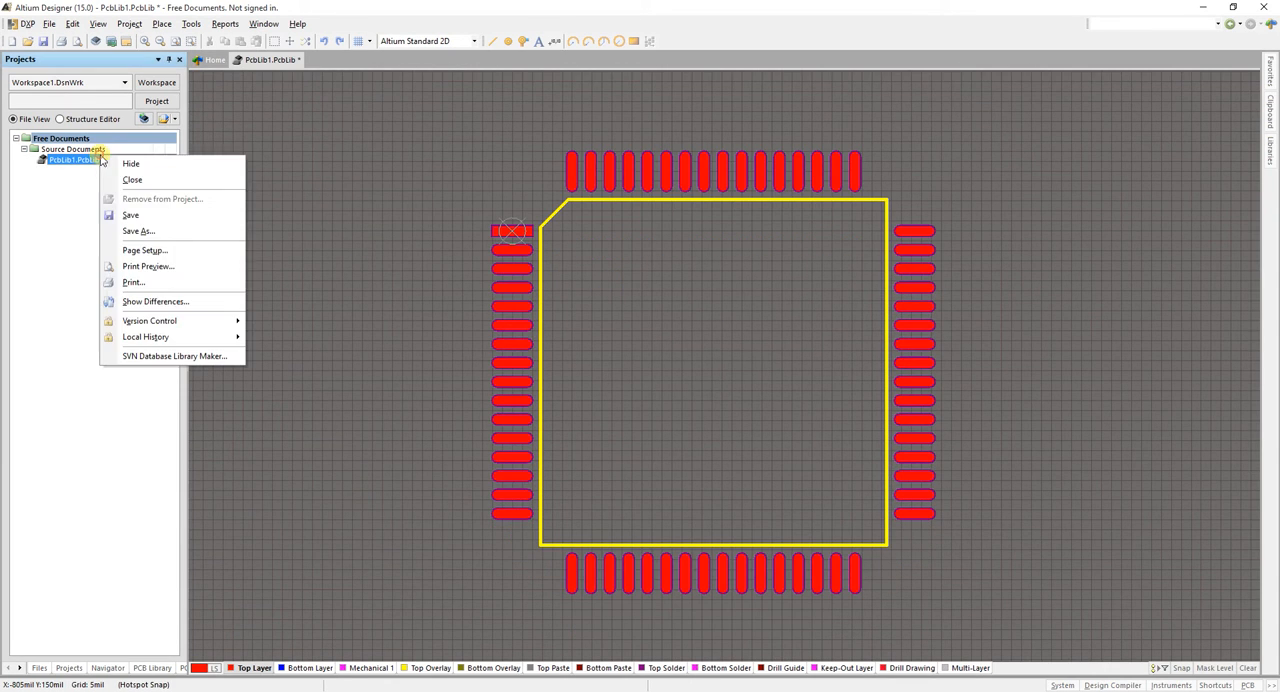
pyautogui.click(130, 213)
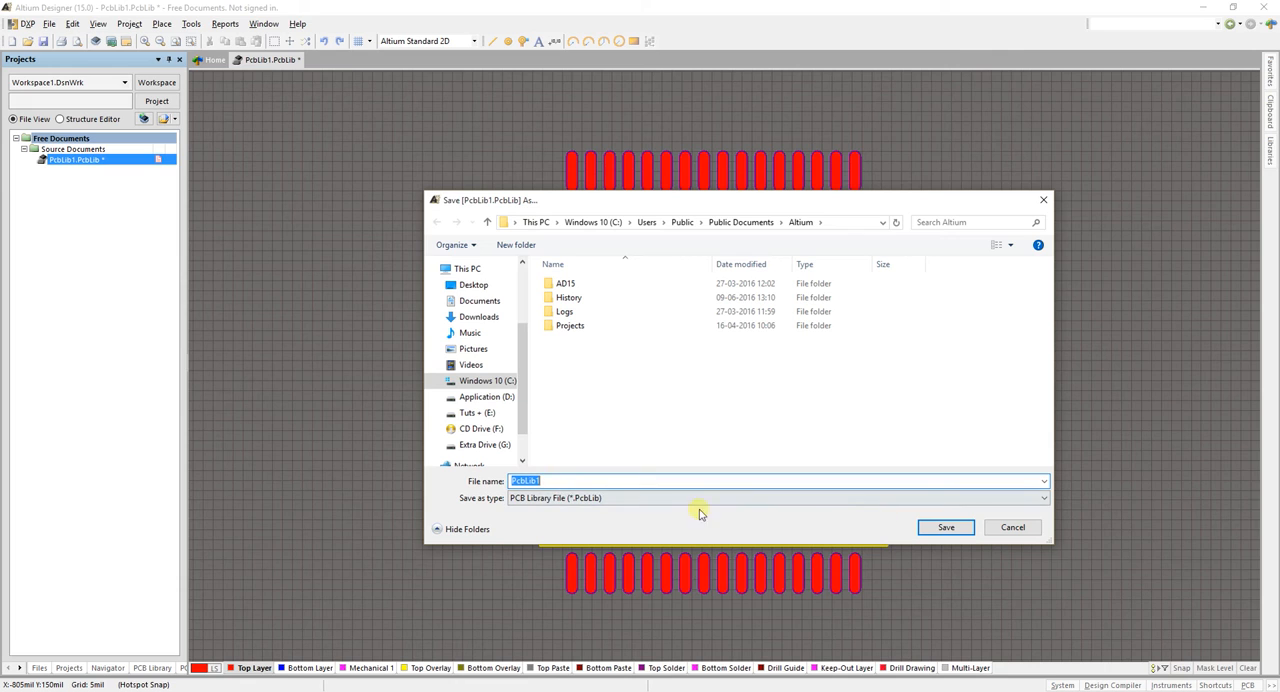
pyautogui.click(570, 481)
pyautogui.doubleClick(566, 481)
pyautogui.write('AT_AVR_64')
pyautogui.click(950, 532)
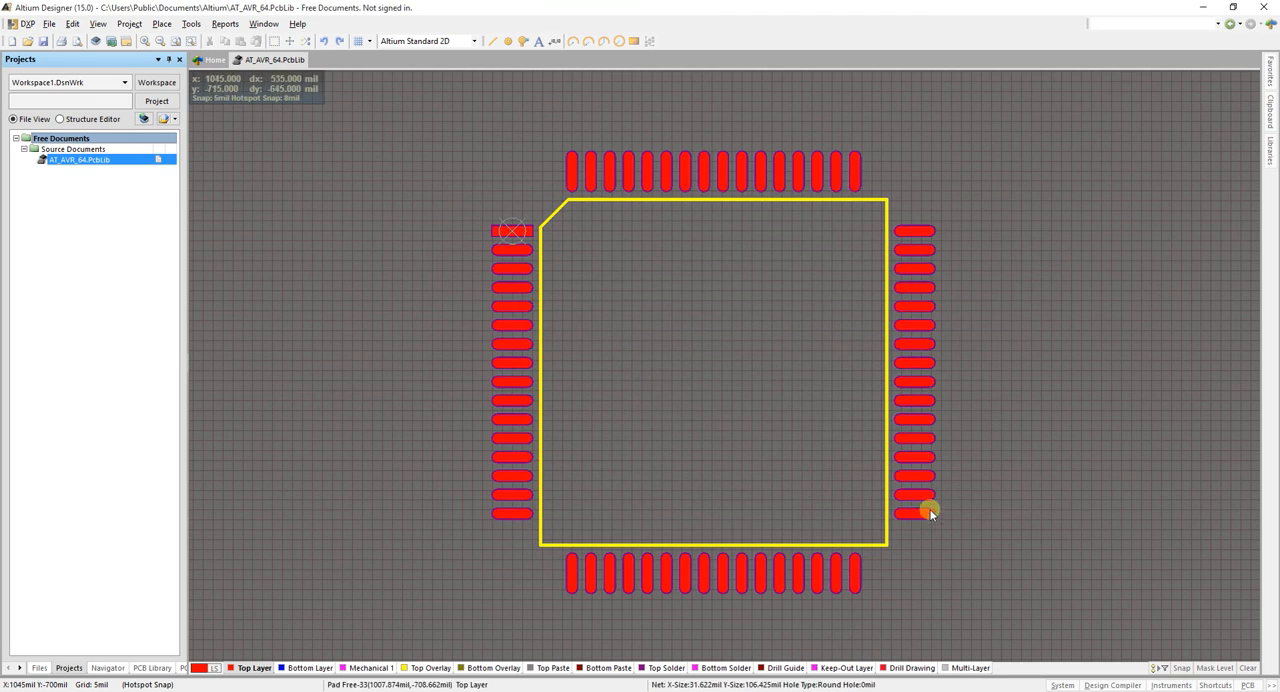